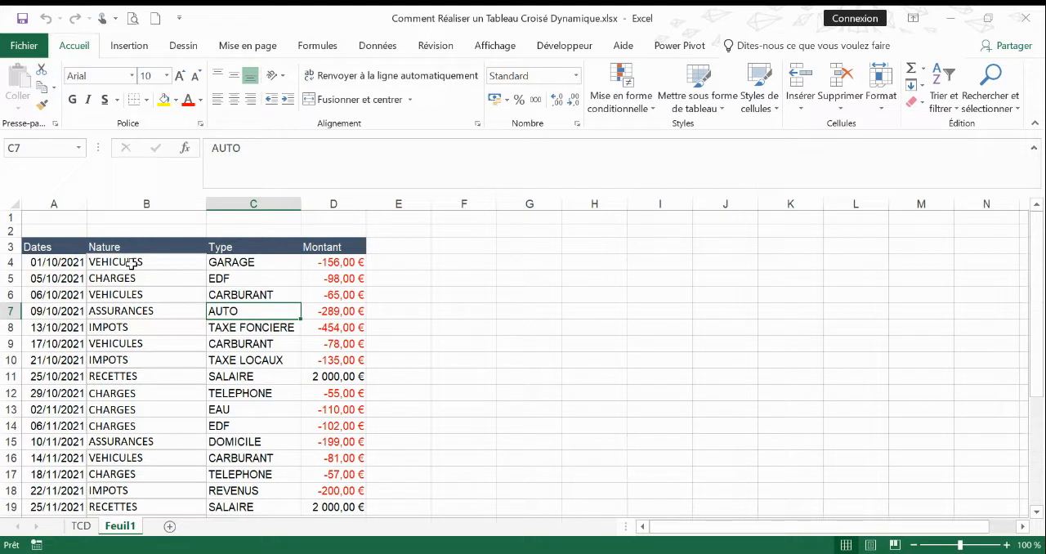
Examine how the Nature and Type entries pair up in the source table's charges and insurance rows.
{"action": "left_click", "coordinate": [139, 280]}
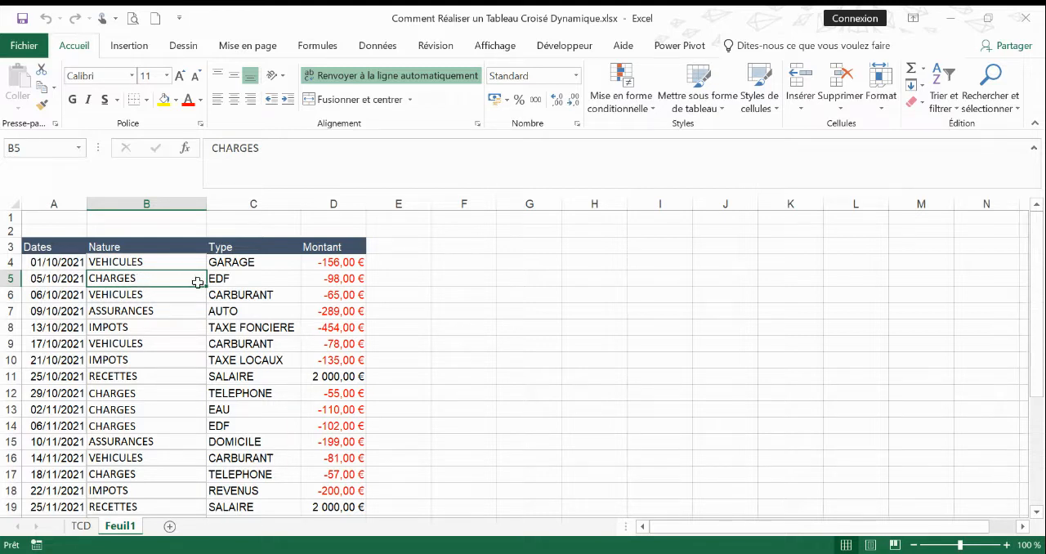
{"action": "left_click", "coordinate": [236, 279]}
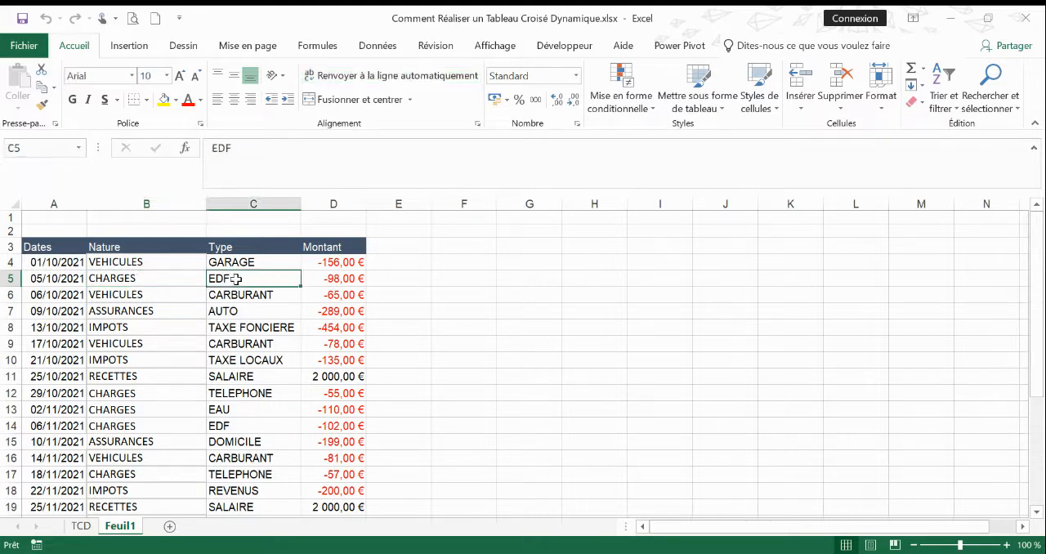
{"action": "left_click", "coordinate": [128, 395]}
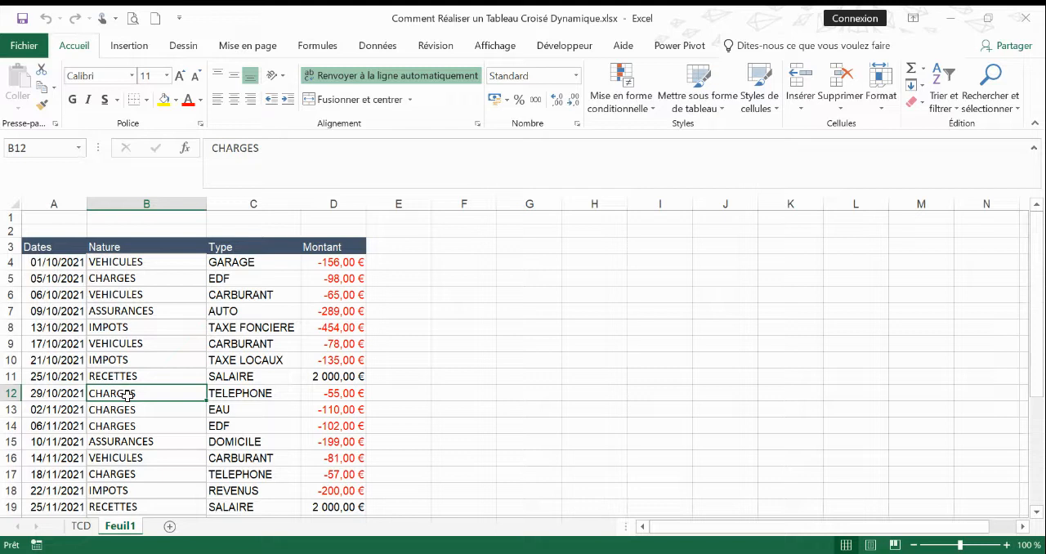
{"action": "left_click", "coordinate": [231, 396]}
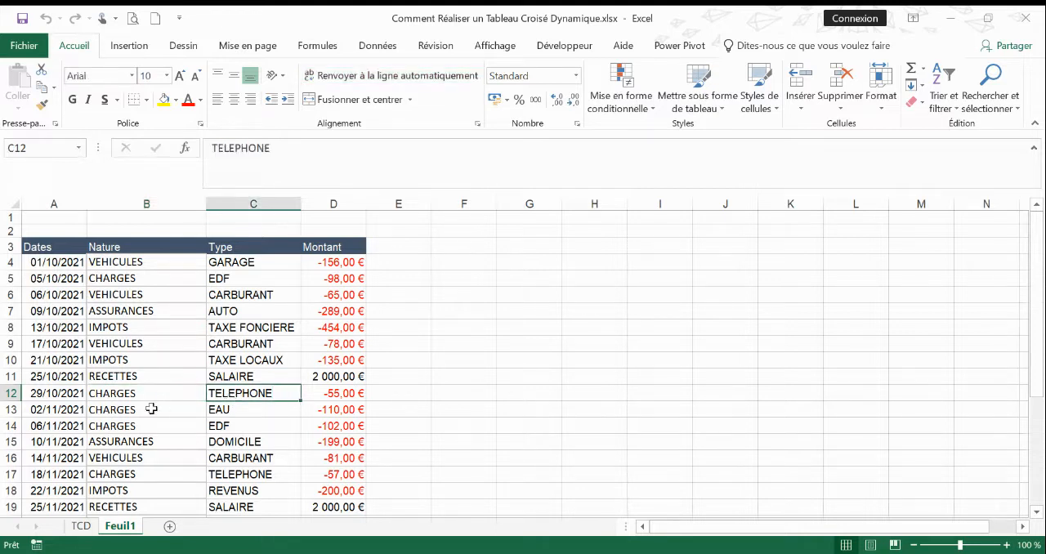
{"action": "left_click", "coordinate": [235, 410]}
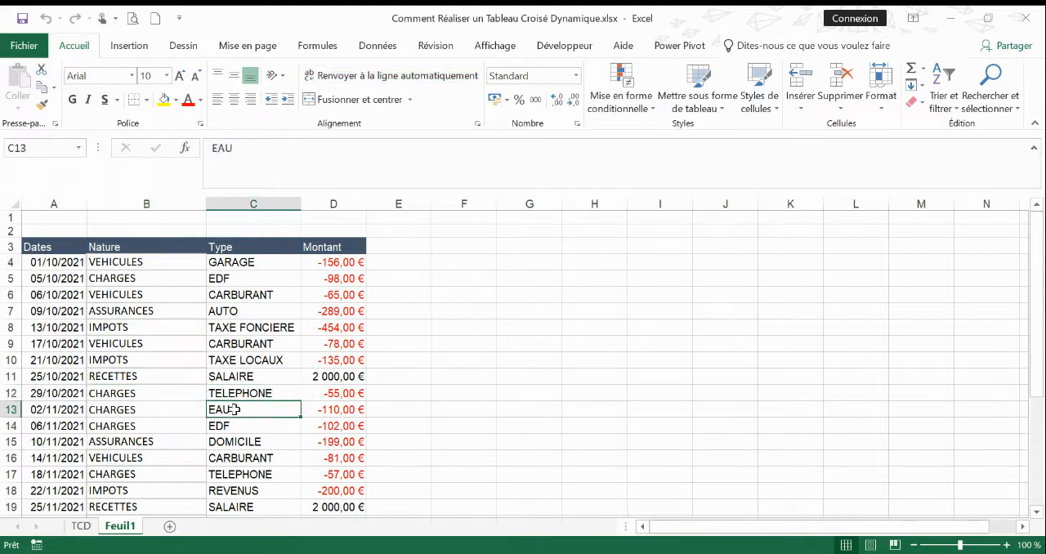
{"action": "left_click", "coordinate": [152, 313]}
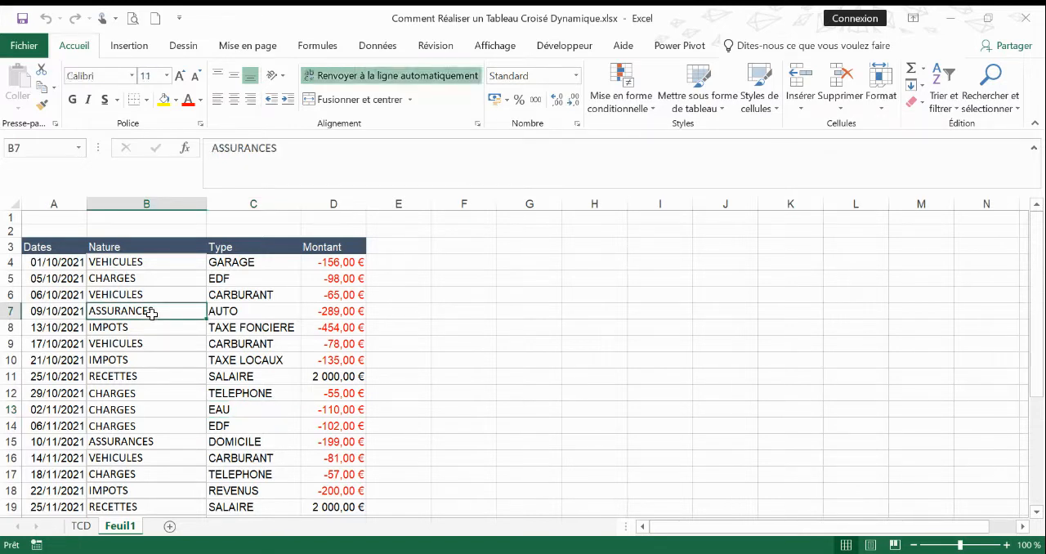
{"action": "left_click", "coordinate": [238, 312]}
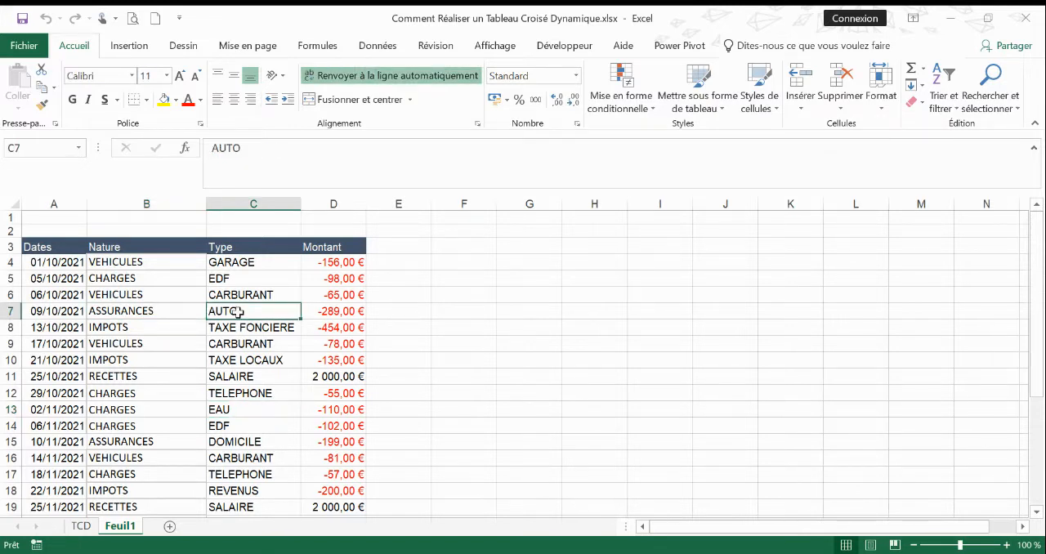
{"action": "left_click", "coordinate": [140, 441]}
{"action": "left_click", "coordinate": [243, 447]}
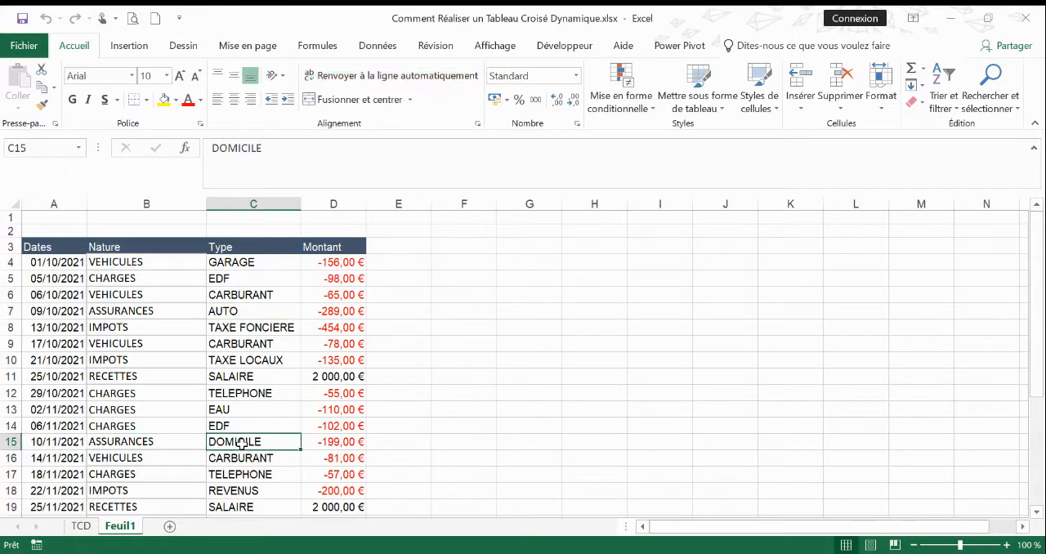
{"action": "scroll", "coordinate": [229, 480], "scroll_direction": "down", "scroll_amount": 1}
{"action": "scroll", "coordinate": [171, 453], "scroll_direction": "down", "scroll_amount": 1}
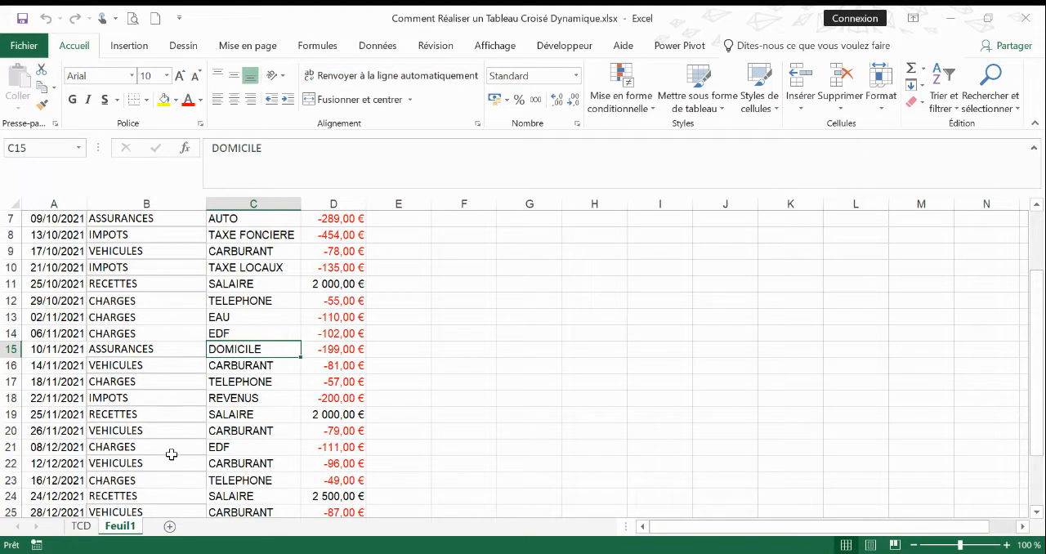
{"action": "scroll", "coordinate": [177, 433], "scroll_direction": "up", "scroll_amount": 2}
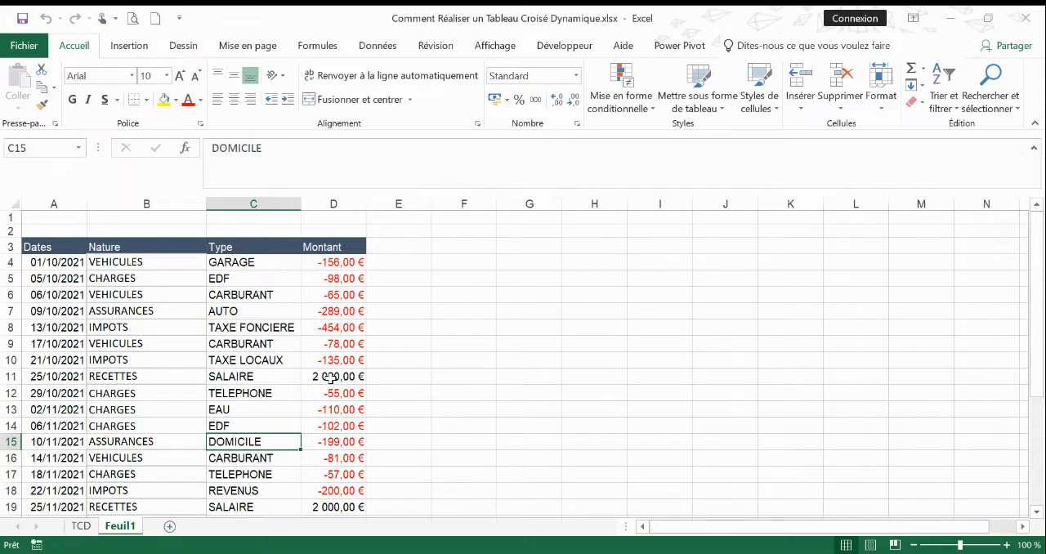
Check the Monétaire number format applied to the first Montant amount in cell D4.
{"action": "left_click", "coordinate": [335, 264]}
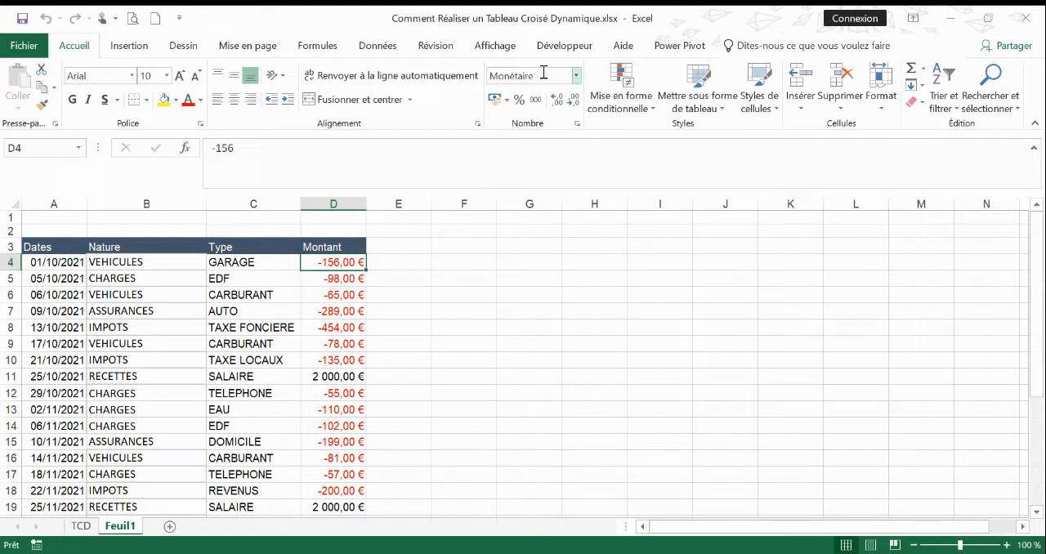
{"action": "left_click", "coordinate": [578, 125]}
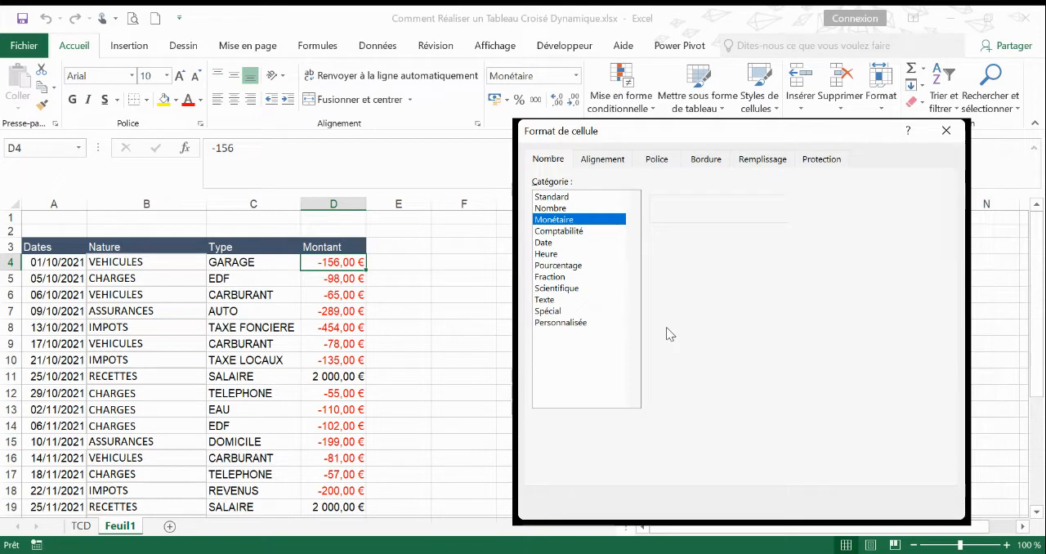
{"action": "left_click", "coordinate": [842, 502]}
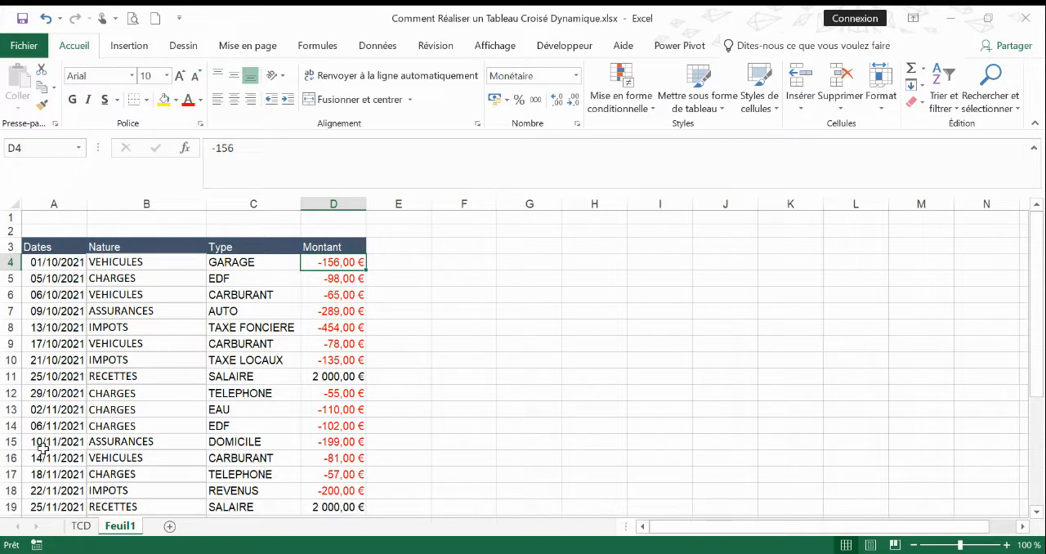
Review the extent of the source table from the Dates header down to the last Montant row.
{"action": "left_click", "coordinate": [42, 249]}
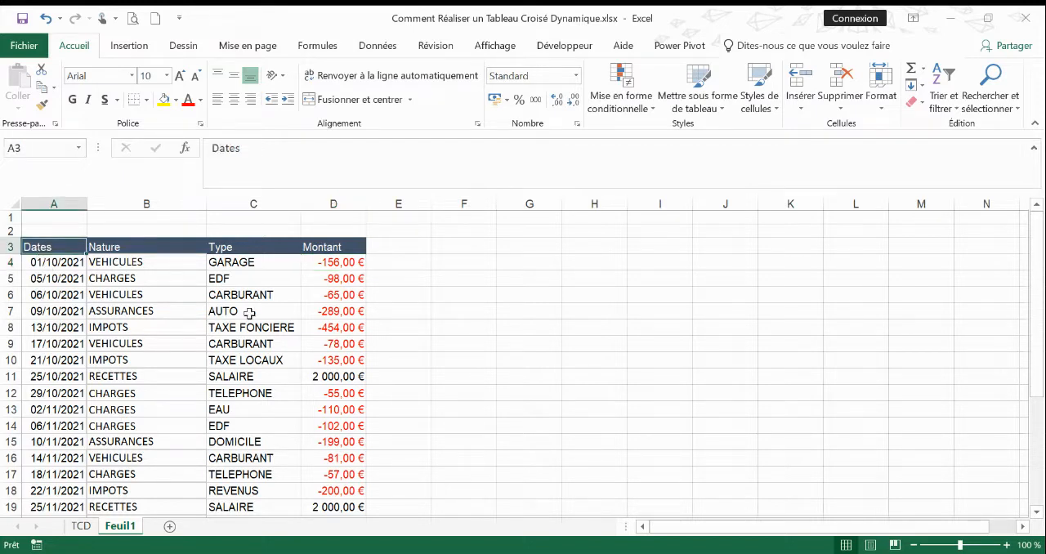
{"action": "scroll", "coordinate": [167, 366], "scroll_direction": "down", "scroll_amount": 2}
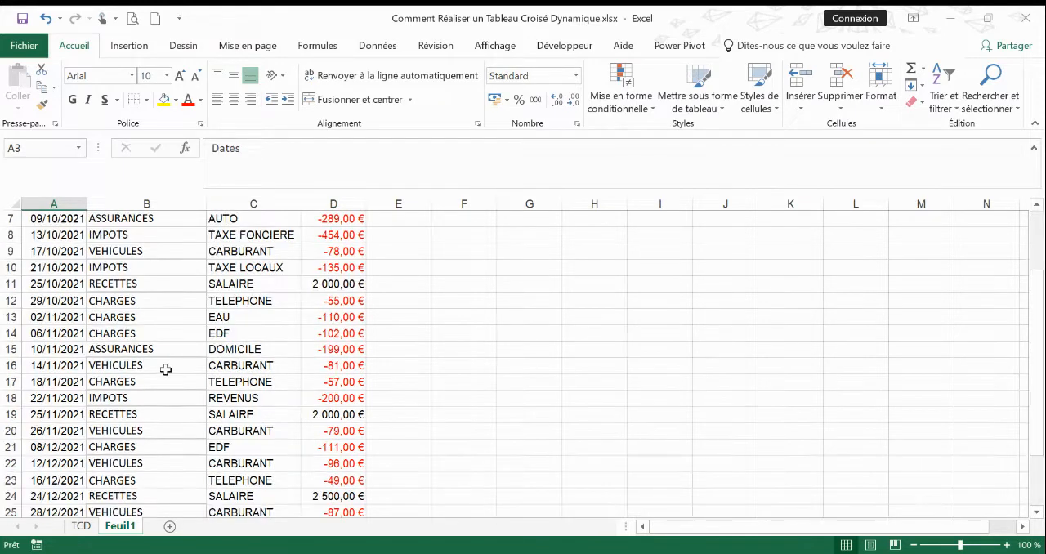
{"action": "scroll", "coordinate": [167, 366], "scroll_direction": "down", "scroll_amount": 4}
{"action": "scroll", "coordinate": [172, 366], "scroll_direction": "up", "scroll_amount": 3}
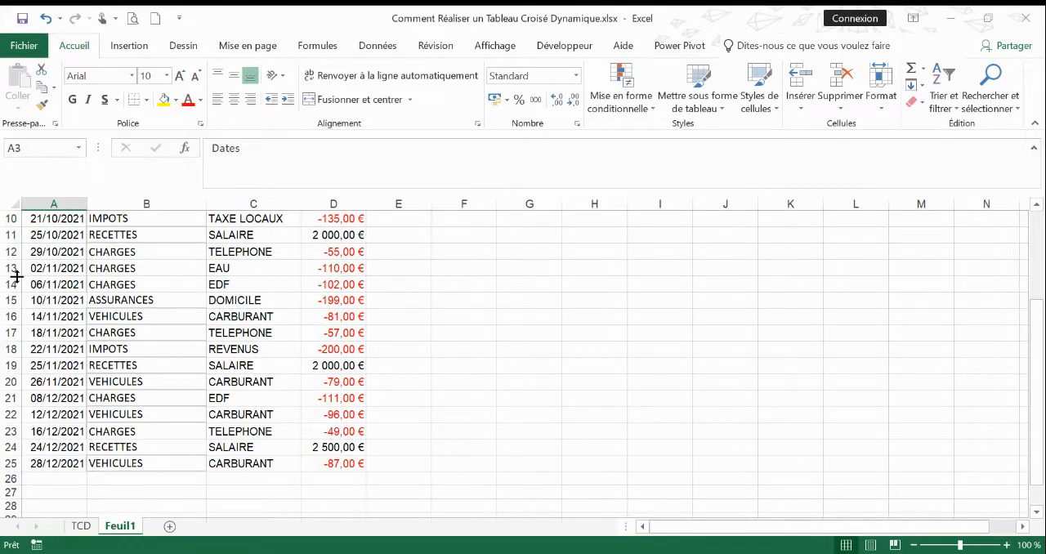
{"action": "left_click", "coordinate": [335, 480]}
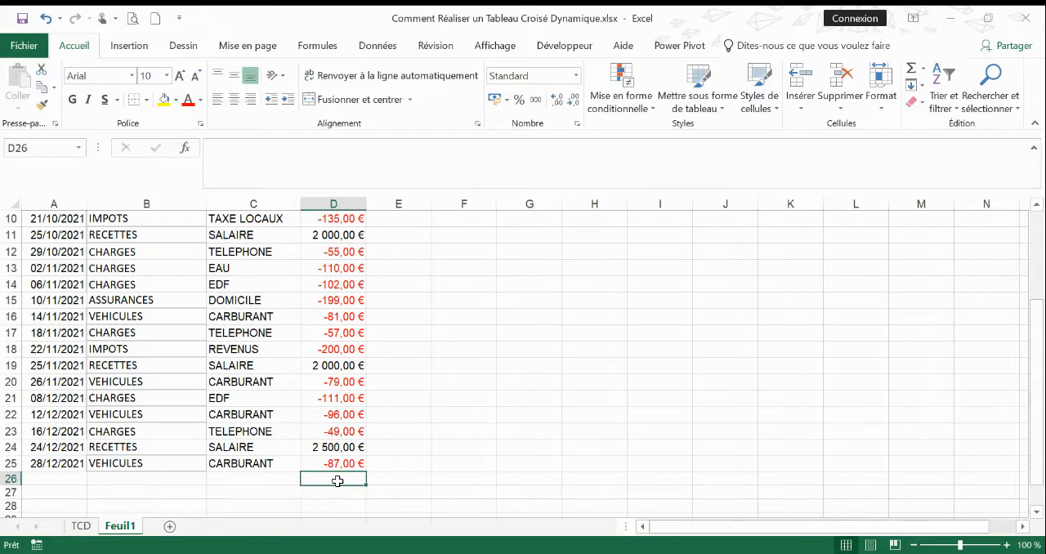
{"action": "scroll", "coordinate": [339, 459], "scroll_direction": "up", "scroll_amount": 3}
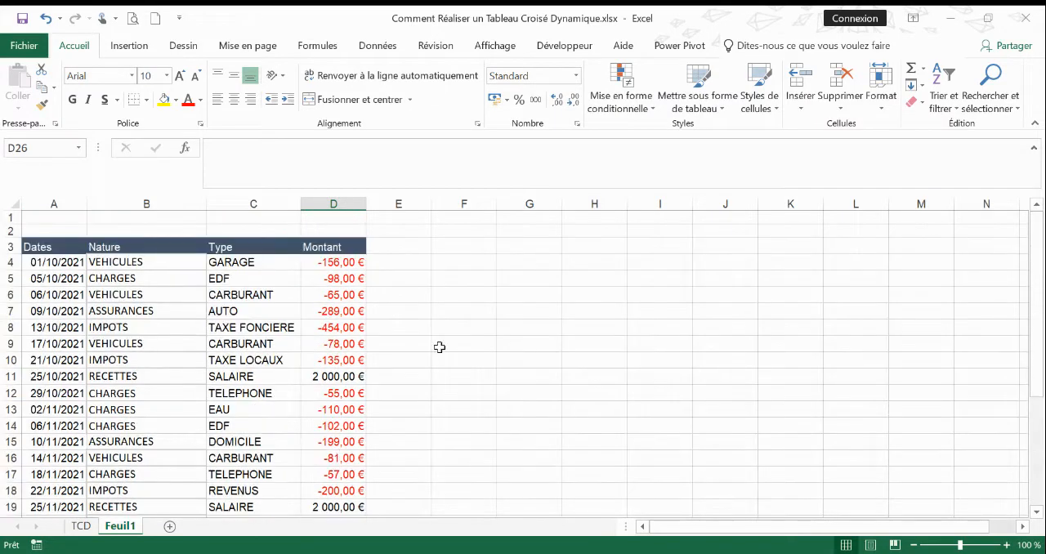
{"action": "scroll", "coordinate": [439, 345], "scroll_direction": "down", "scroll_amount": 1}
{"action": "scroll", "coordinate": [339, 345], "scroll_direction": "up", "scroll_amount": 1}
Insert a pivot table on a new worksheet from the entire source table, A3:D25 including headers.
{"action": "left_click", "coordinate": [149, 343]}
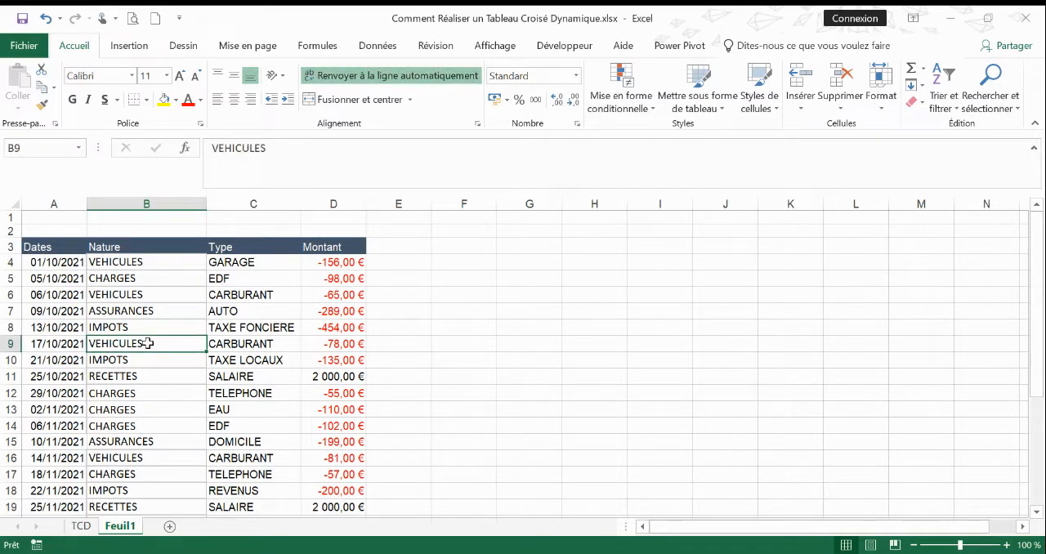
{"action": "key", "text": "ctrl+a"}
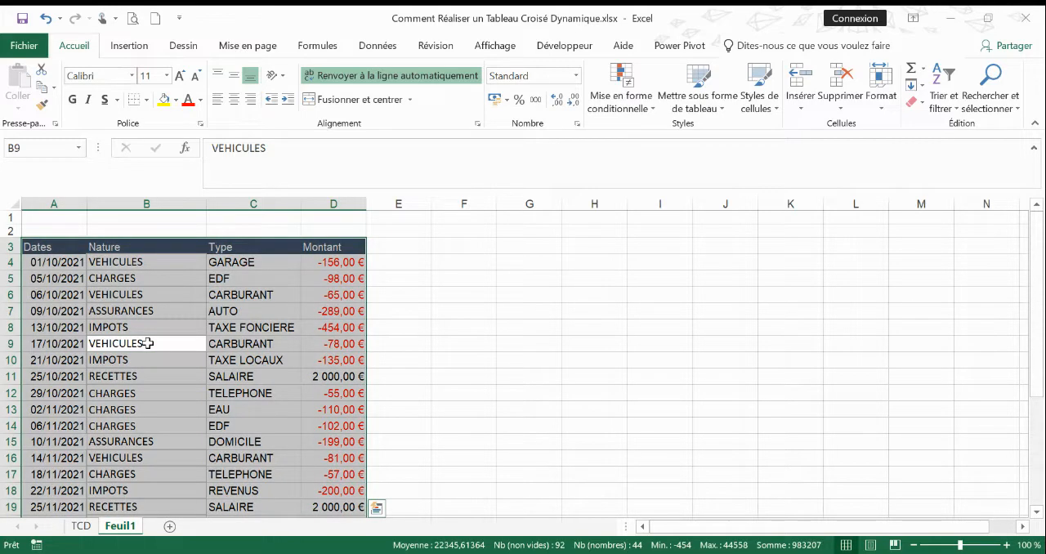
{"action": "scroll", "coordinate": [149, 343], "scroll_direction": "down", "scroll_amount": 3}
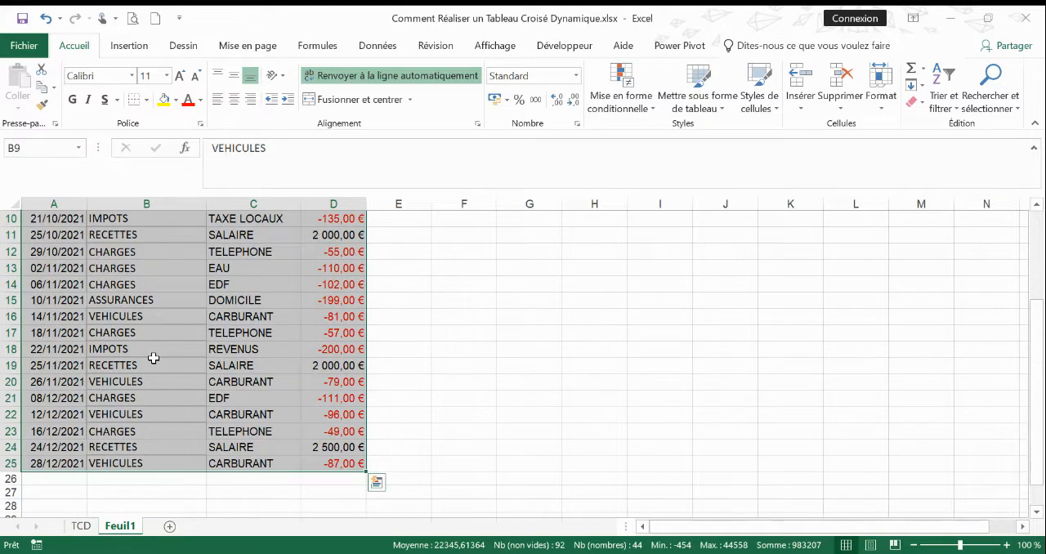
{"action": "scroll", "coordinate": [152, 358], "scroll_direction": "up", "scroll_amount": 3}
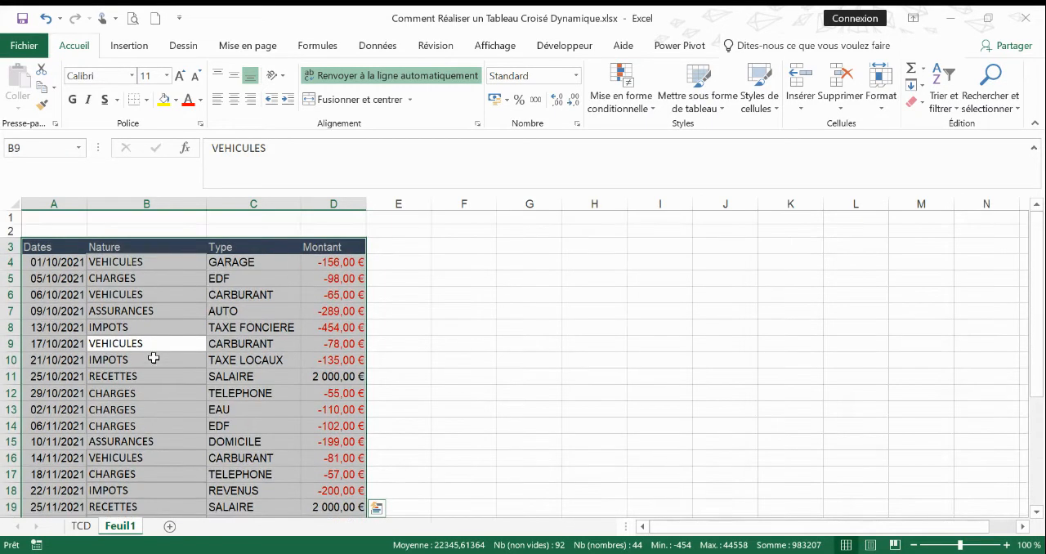
{"action": "scroll", "coordinate": [153, 358], "scroll_direction": "down", "scroll_amount": 3}
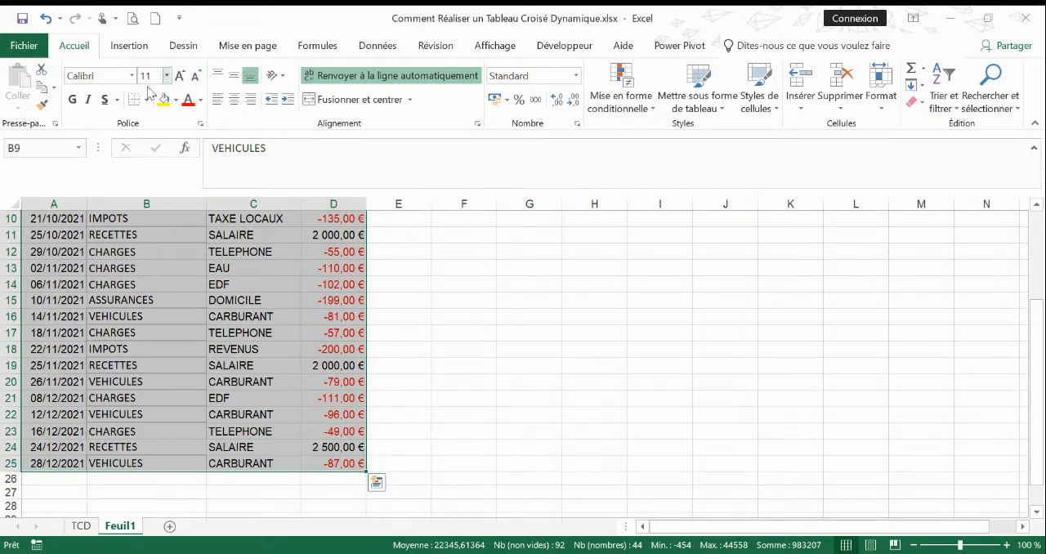
{"action": "left_click", "coordinate": [129, 46]}
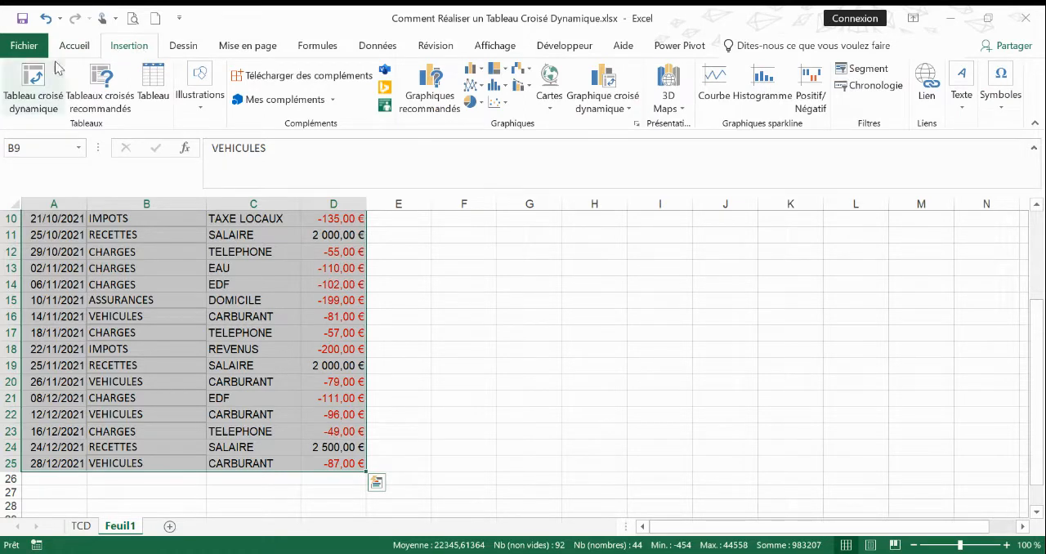
{"action": "left_click", "coordinate": [29, 94]}
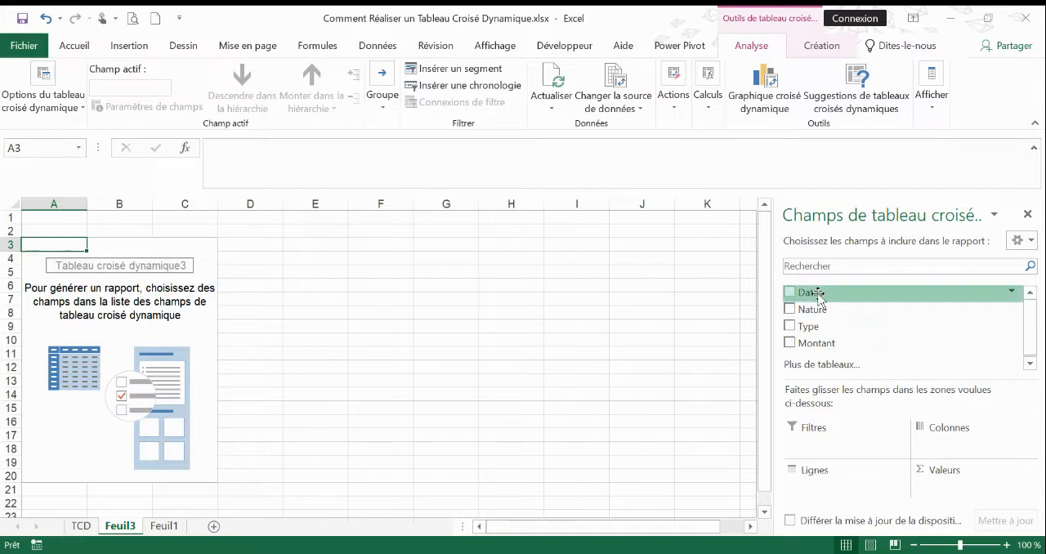
Try adding the Dates field to the pivot table's rows, and remove the resulting Mois grouping.
{"action": "left_click_drag", "start_coordinate": [817, 296], "coordinate": [830, 477]}
{"action": "left_click_drag", "start_coordinate": [809, 291], "coordinate": [821, 481]}
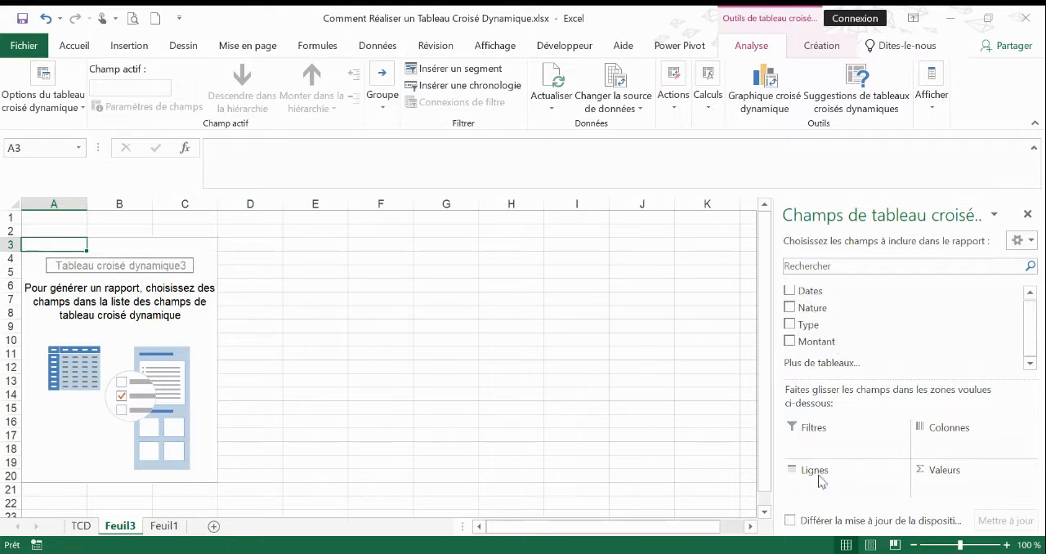
{"action": "left_click", "coordinate": [789, 290]}
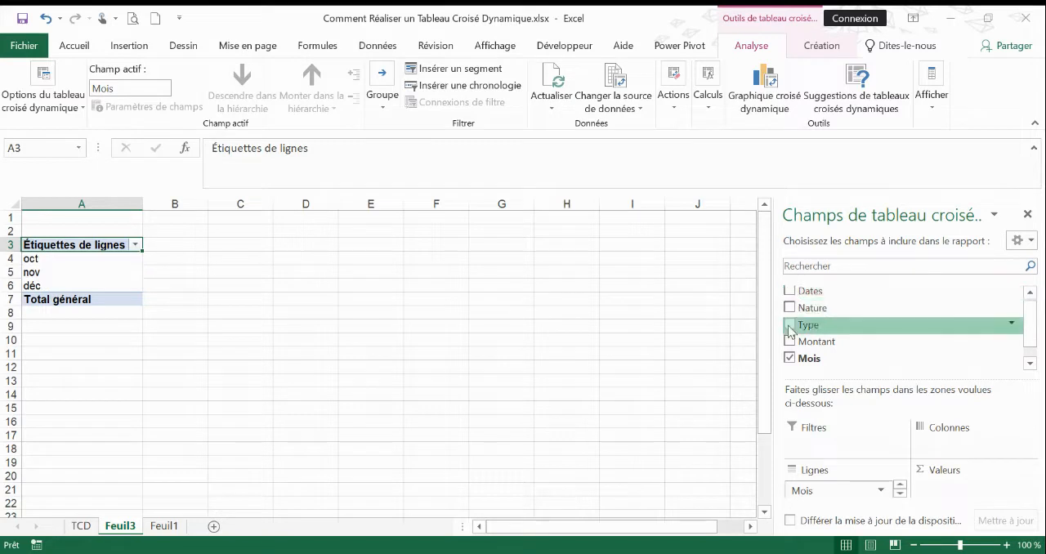
{"action": "left_click", "coordinate": [790, 358]}
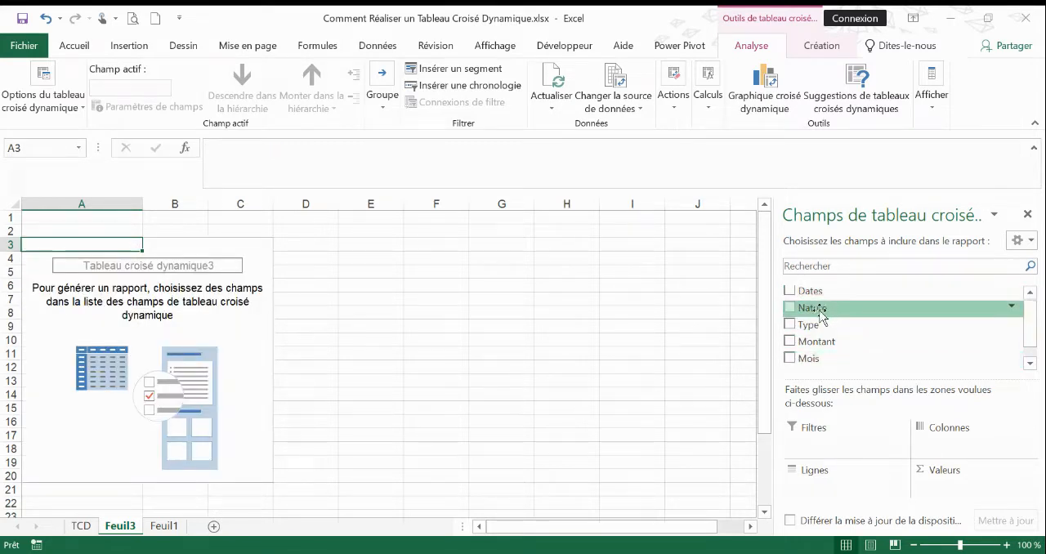
Try the Nature field as pivot table rows with a look at its filter options, and remove it again.
{"action": "left_click_drag", "start_coordinate": [814, 314], "coordinate": [822, 480]}
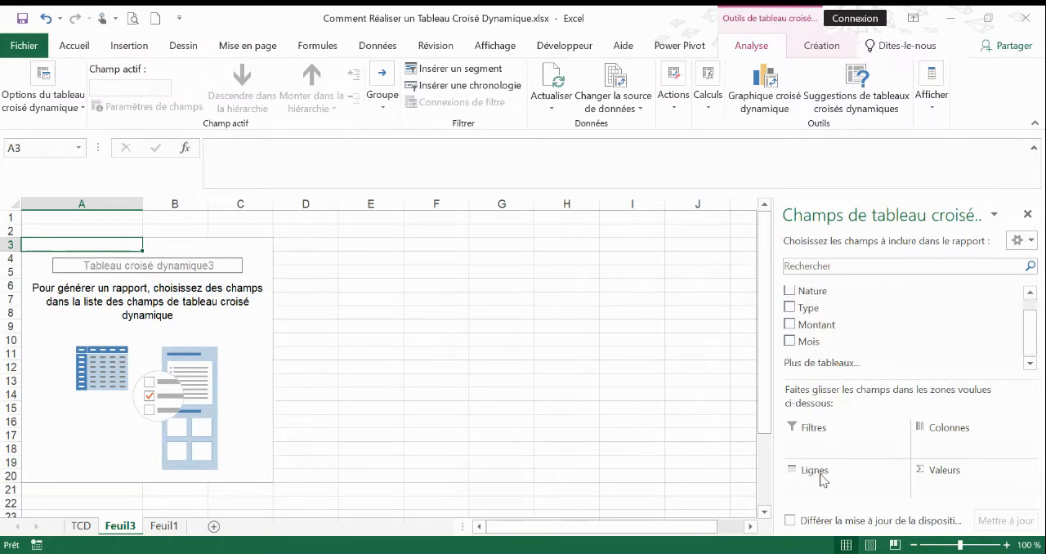
{"action": "left_click", "coordinate": [789, 292]}
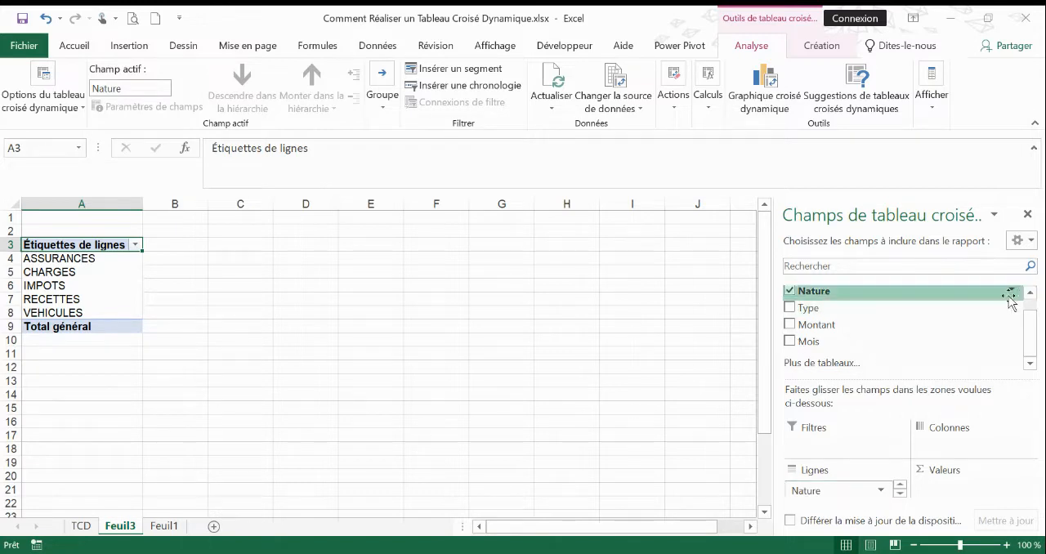
{"action": "left_click", "coordinate": [1016, 292]}
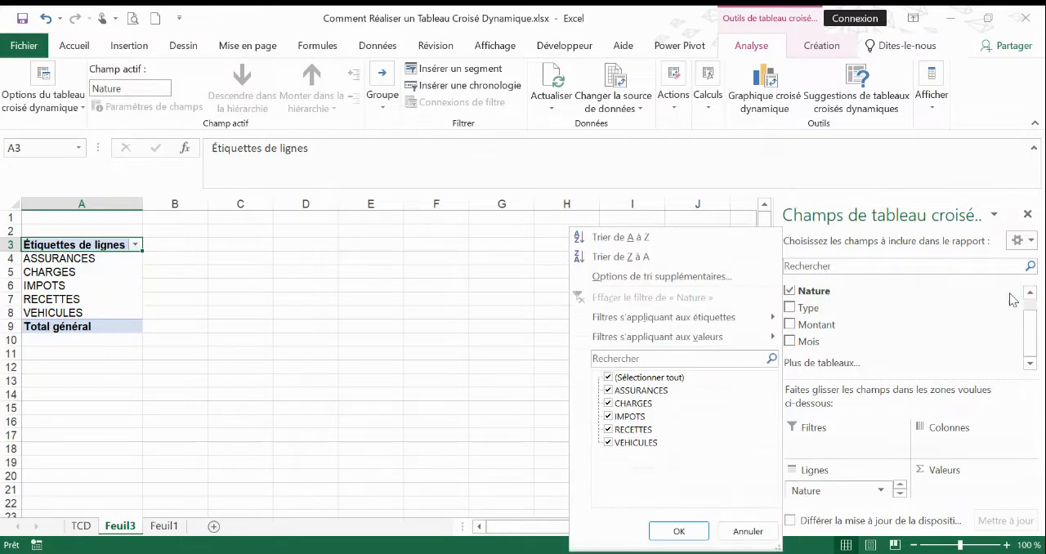
{"action": "left_click", "coordinate": [510, 286]}
{"action": "right_click", "coordinate": [829, 289]}
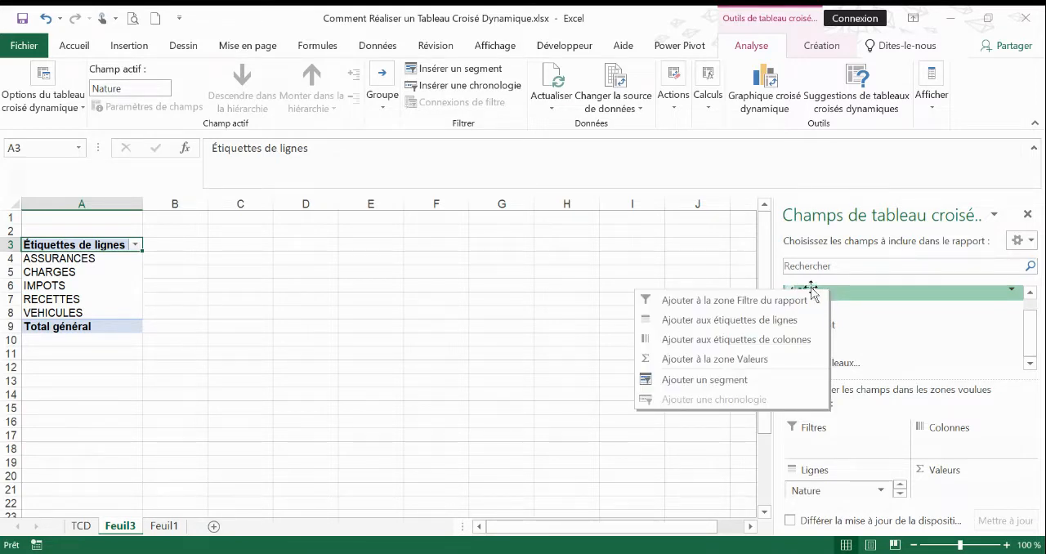
{"action": "left_click", "coordinate": [577, 271]}
{"action": "left_click", "coordinate": [62, 272]}
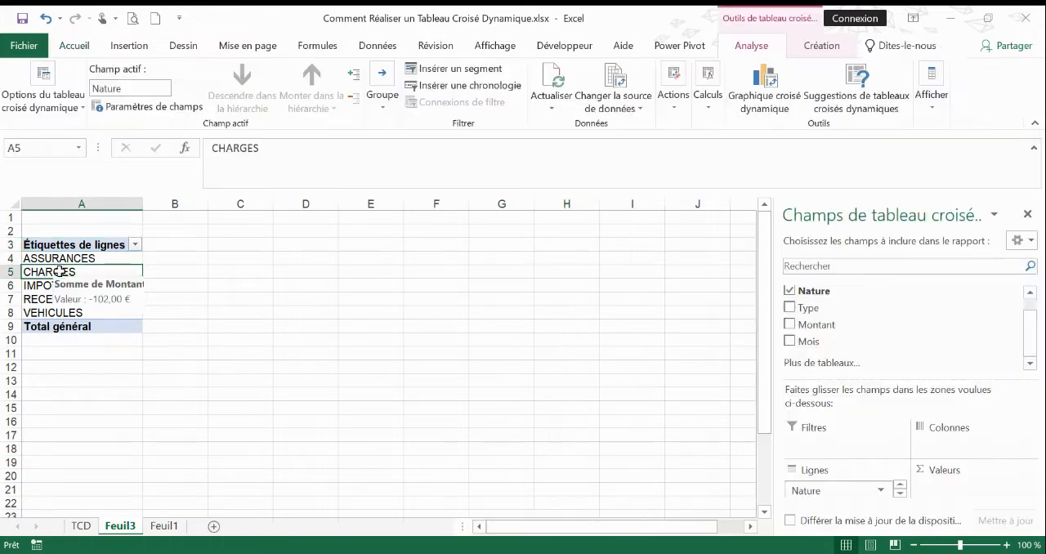
{"action": "left_click", "coordinate": [790, 291]}
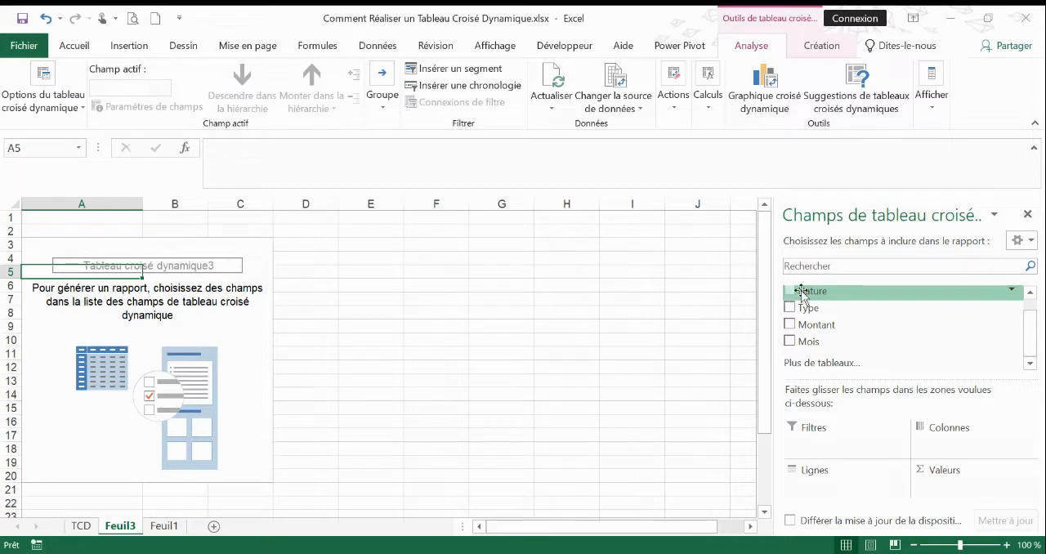
Add the Nature field to the pivot table's row labels and the Montant field to its values.
{"action": "right_click", "coordinate": [809, 297]}
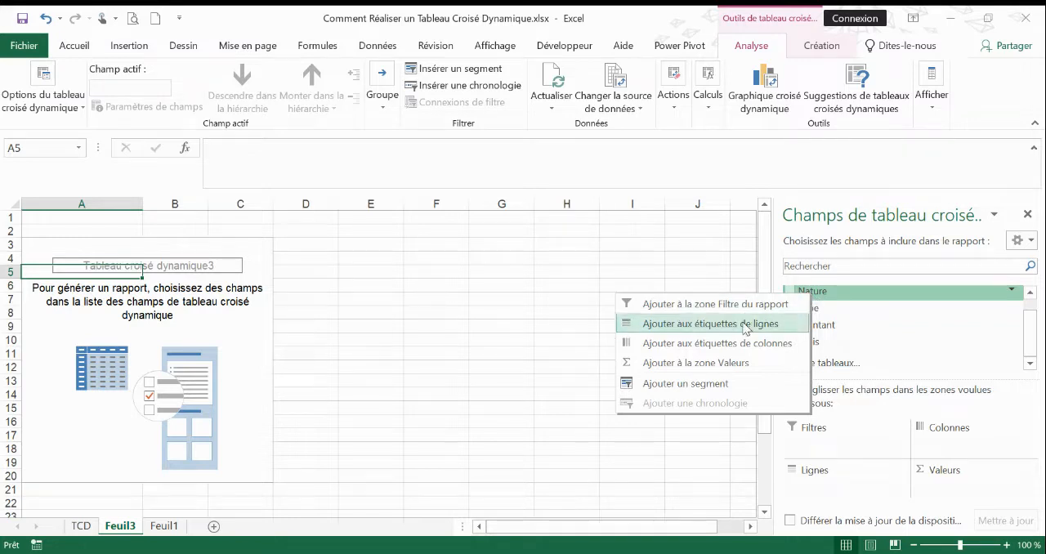
{"action": "left_click", "coordinate": [710, 324]}
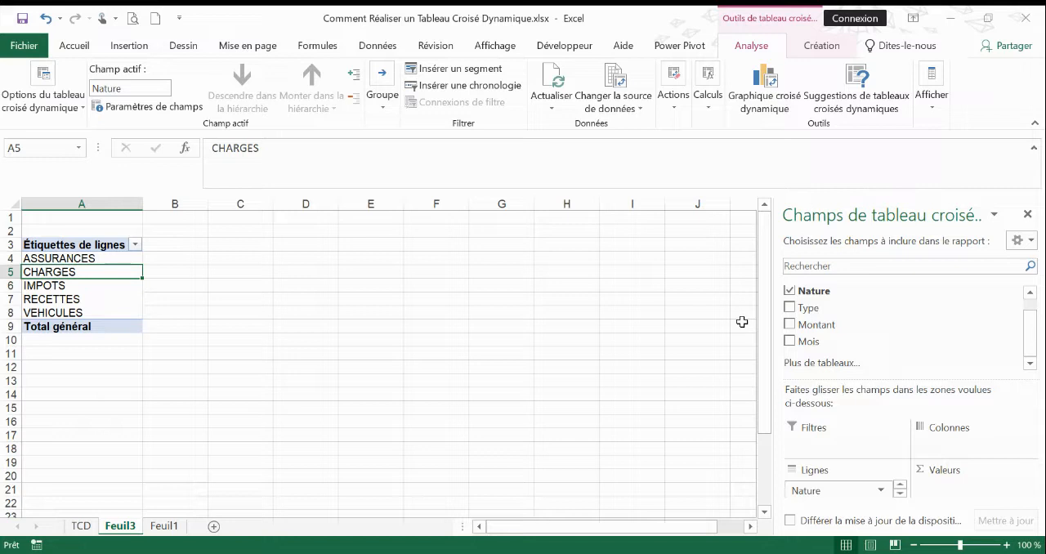
{"action": "right_click", "coordinate": [823, 328]}
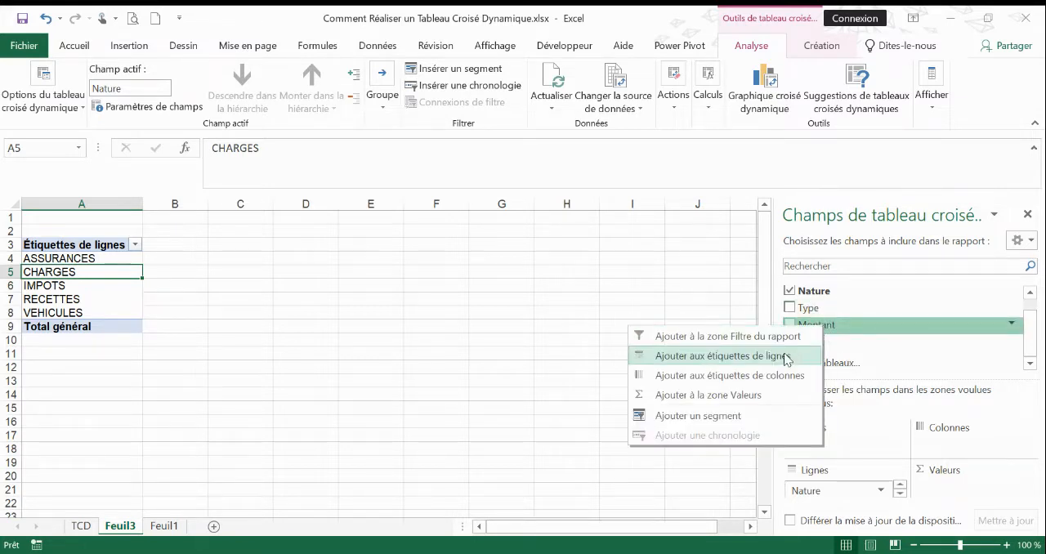
{"action": "left_click", "coordinate": [752, 396]}
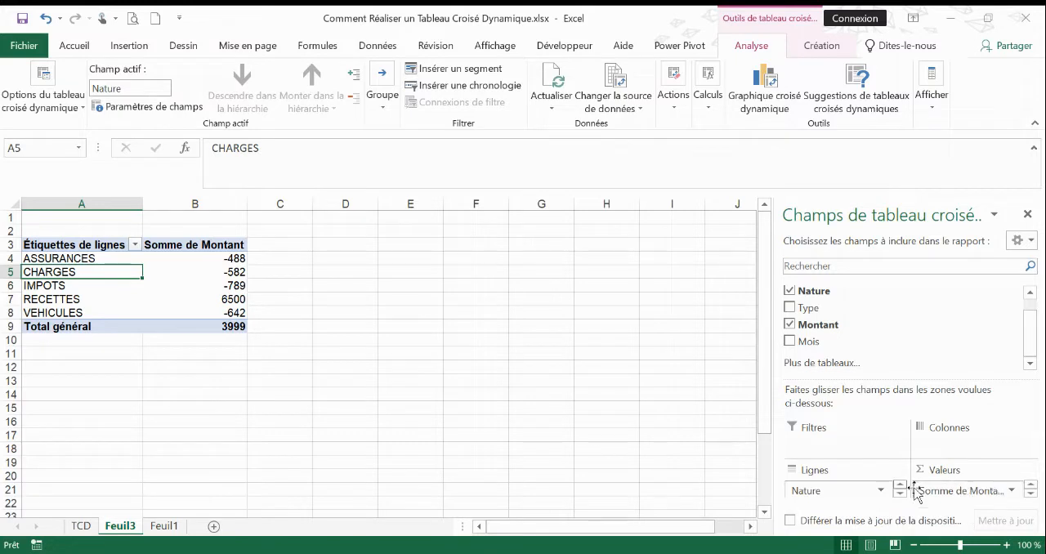
Format the Somme de Montant values, B4:B9, as Monétaire in € with no decimals and negative numbers in red with a minus sign.
{"action": "mouse_move", "coordinate": [223, 265]}
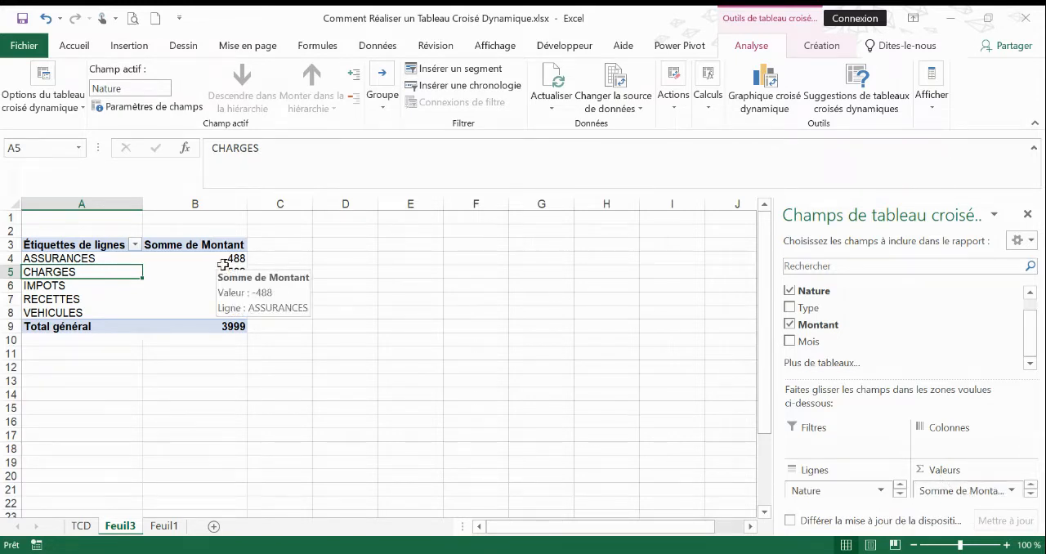
{"action": "mouse_move", "coordinate": [233, 284]}
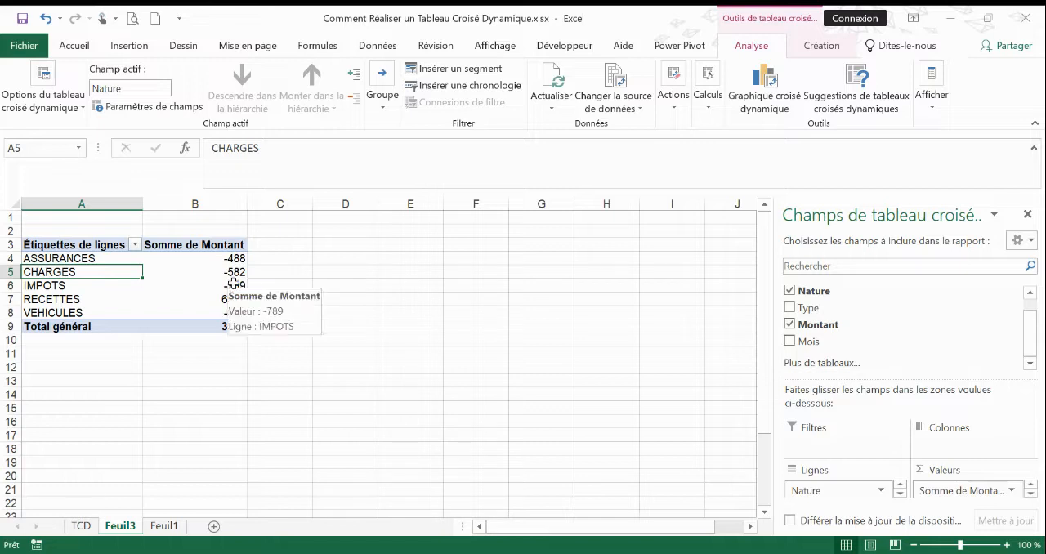
{"action": "left_click", "coordinate": [190, 260]}
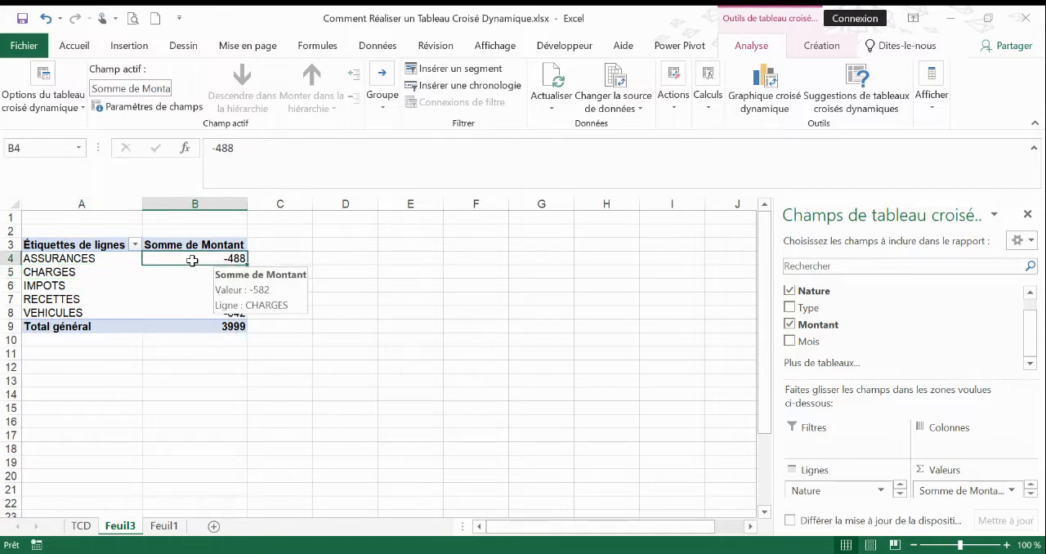
{"action": "left_click_drag", "start_coordinate": [191, 257], "coordinate": [205, 325]}
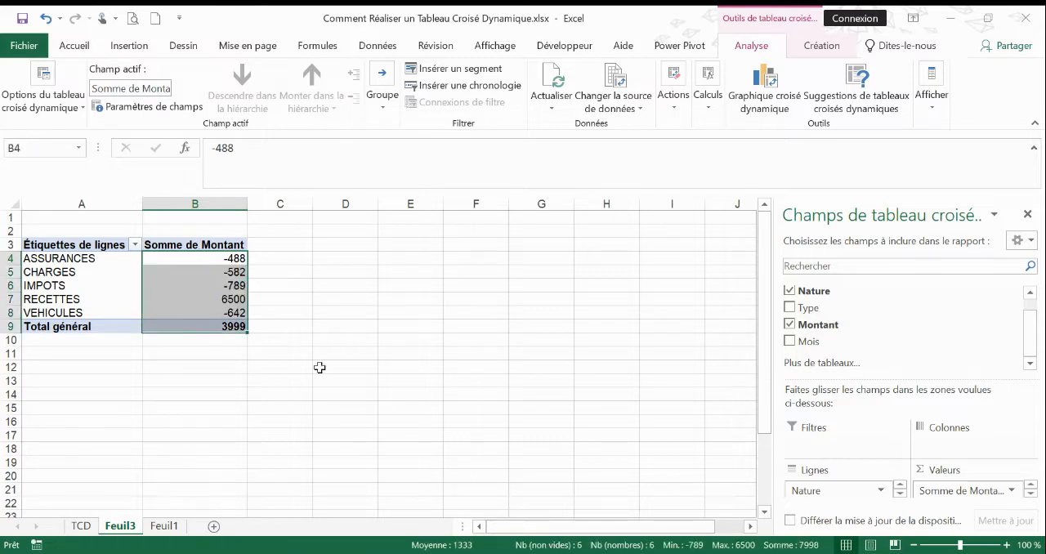
{"action": "right_click", "coordinate": [213, 281]}
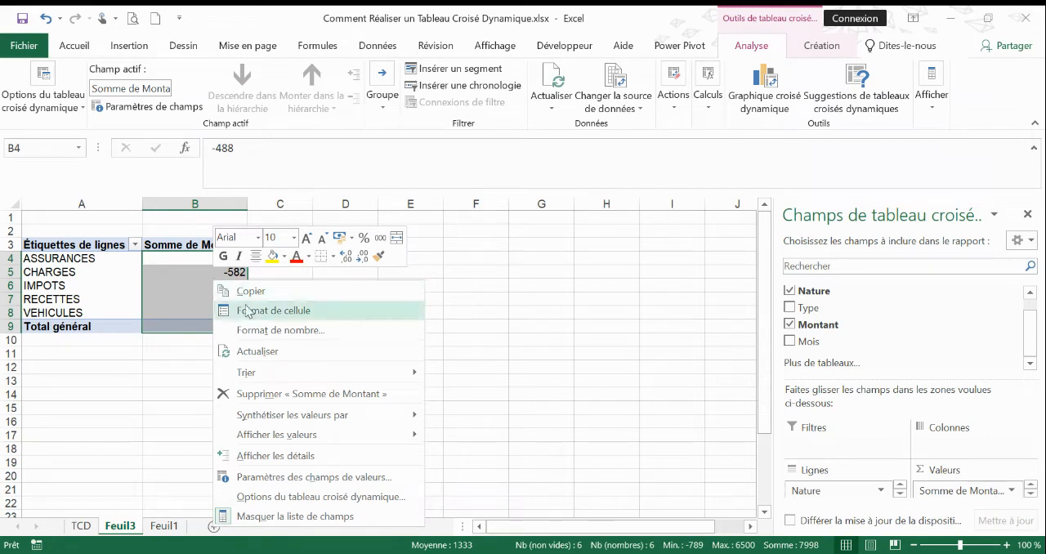
{"action": "left_click", "coordinate": [260, 330]}
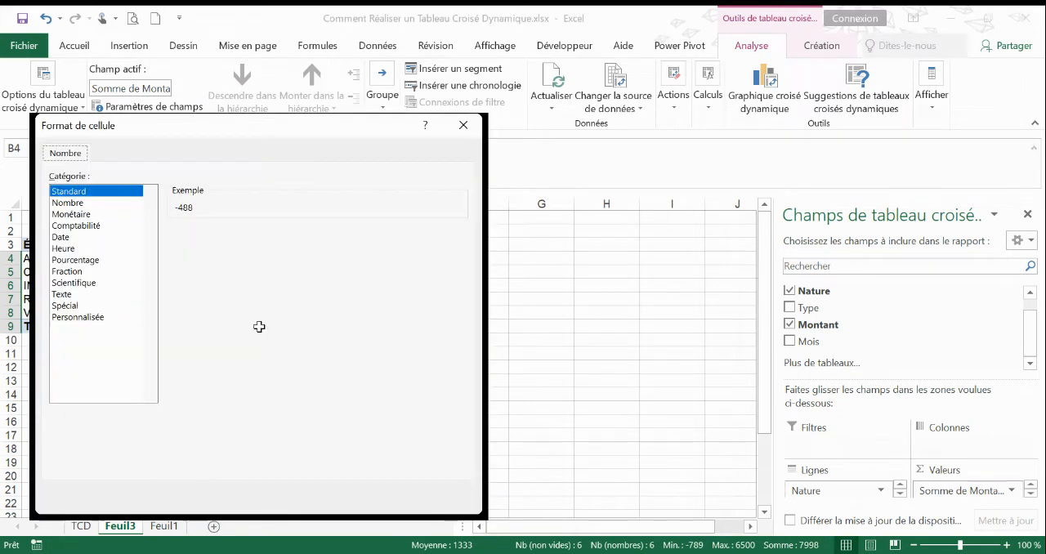
{"action": "left_click", "coordinate": [86, 214]}
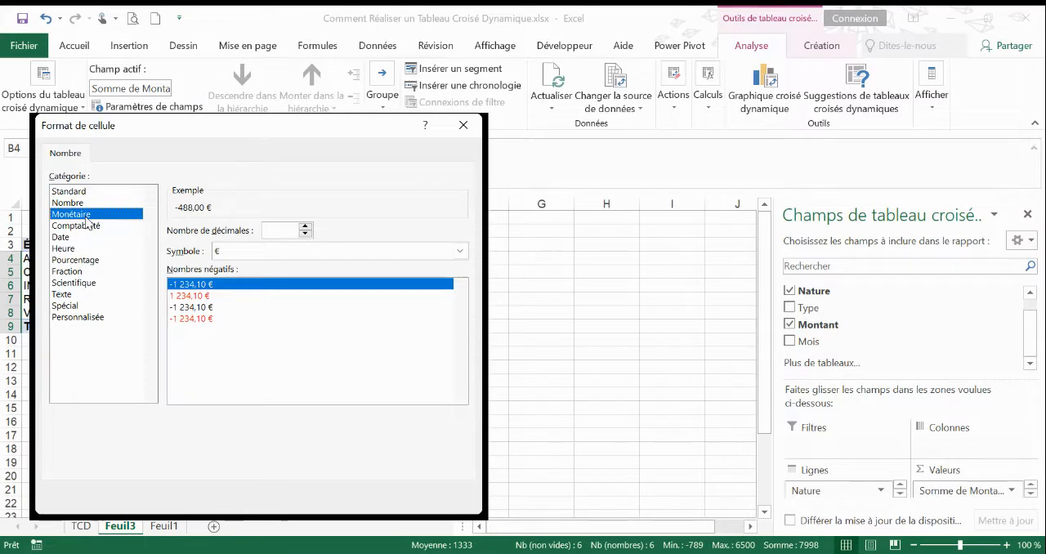
{"action": "left_click", "coordinate": [203, 319]}
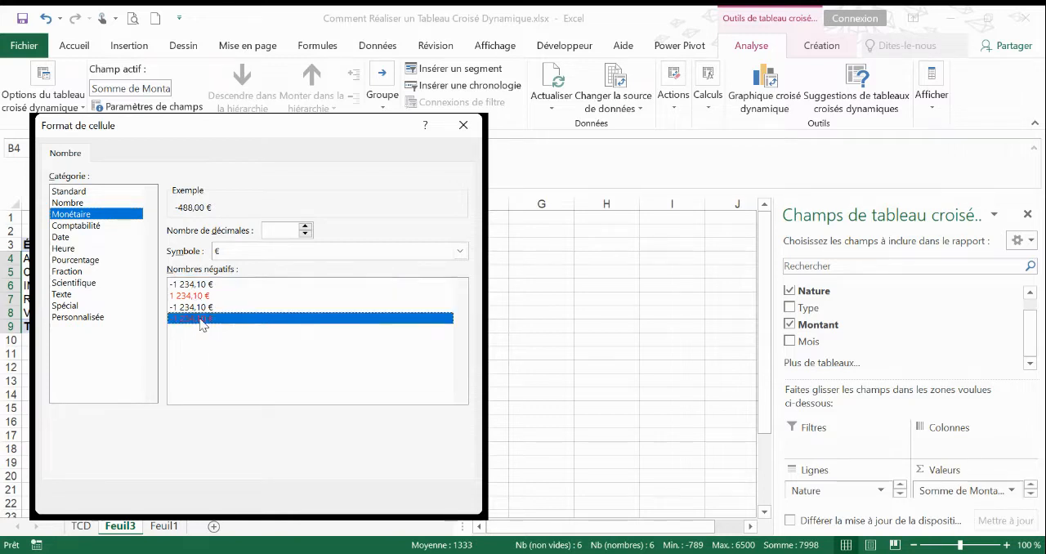
{"action": "double_click", "coordinate": [305, 234]}
{"action": "left_click", "coordinate": [349, 497]}
{"action": "left_click", "coordinate": [348, 435]}
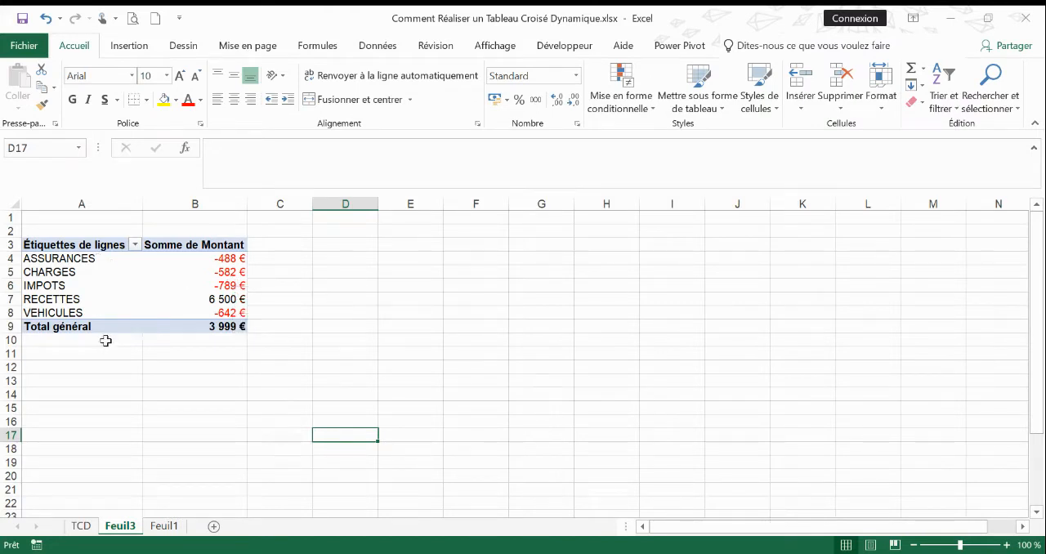
Try adding the Type field to the row labels beneath Nature.
{"action": "mouse_move", "coordinate": [214, 281]}
{"action": "left_click", "coordinate": [101, 275]}
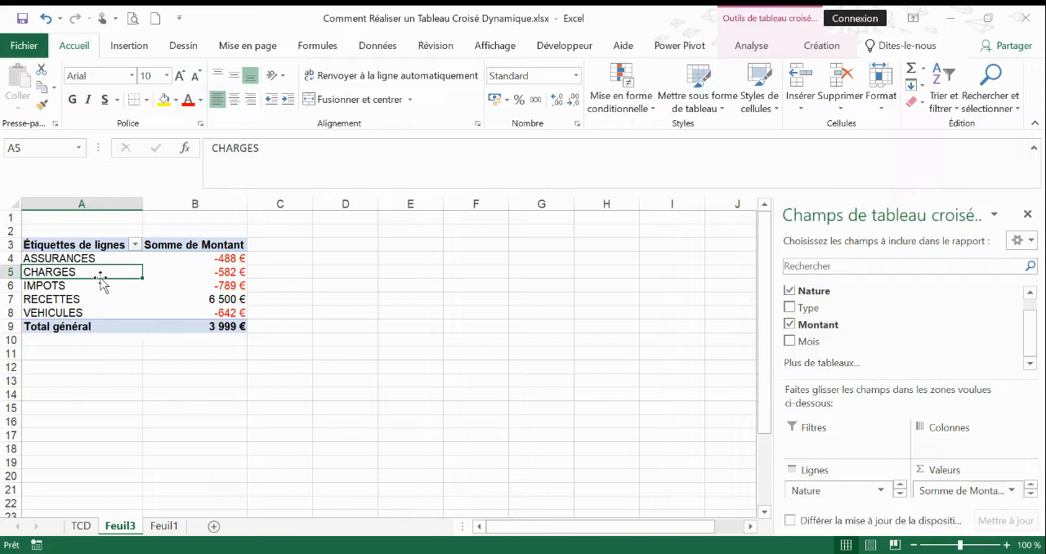
{"action": "right_click", "coordinate": [809, 309]}
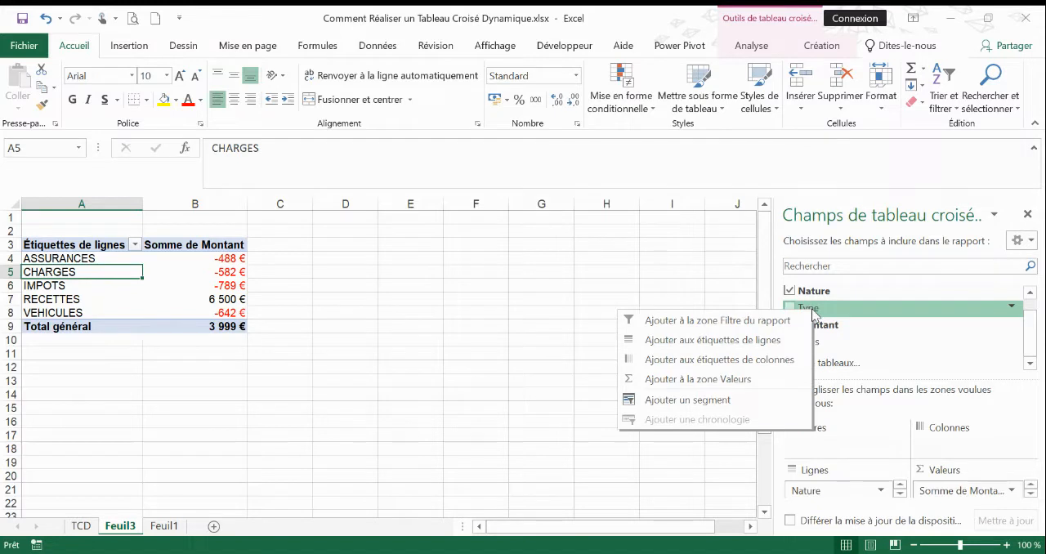
{"action": "left_click", "coordinate": [753, 342]}
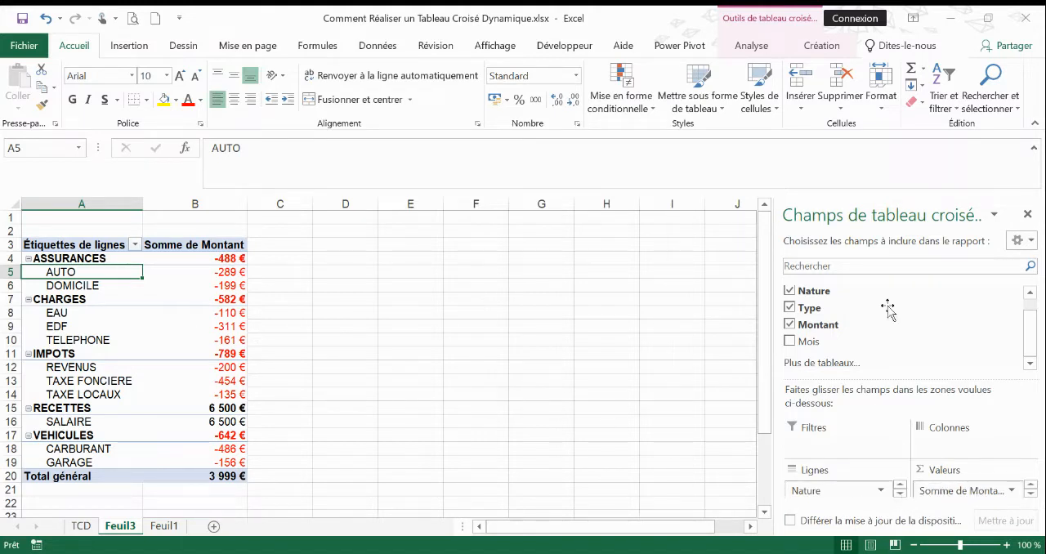
Try moving the Type field ahead of Nature in the pivot table's rows.
{"action": "left_click", "coordinate": [898, 495]}
{"action": "left_click_drag", "start_coordinate": [833, 495], "coordinate": [834, 495]}
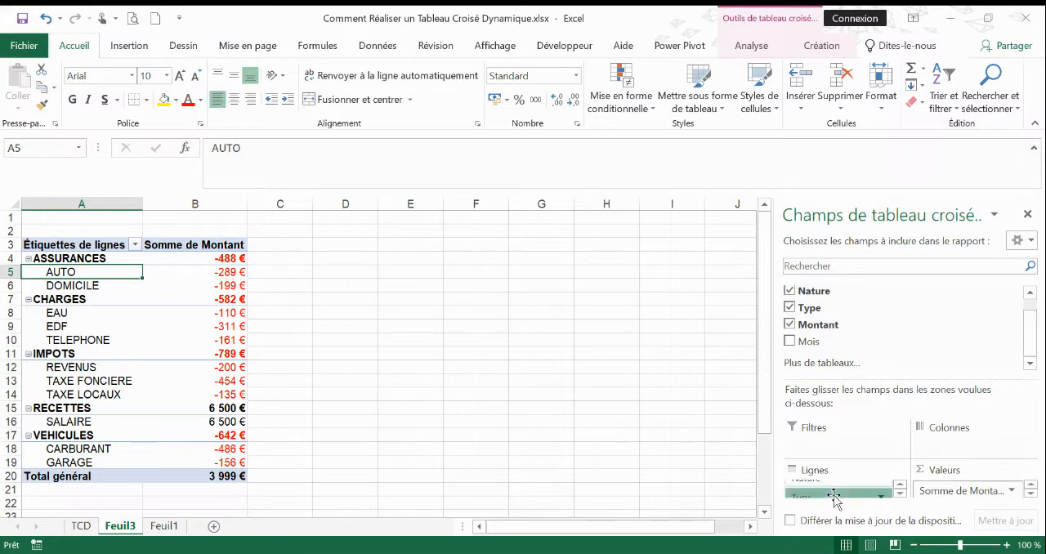
{"action": "left_click", "coordinate": [833, 495]}
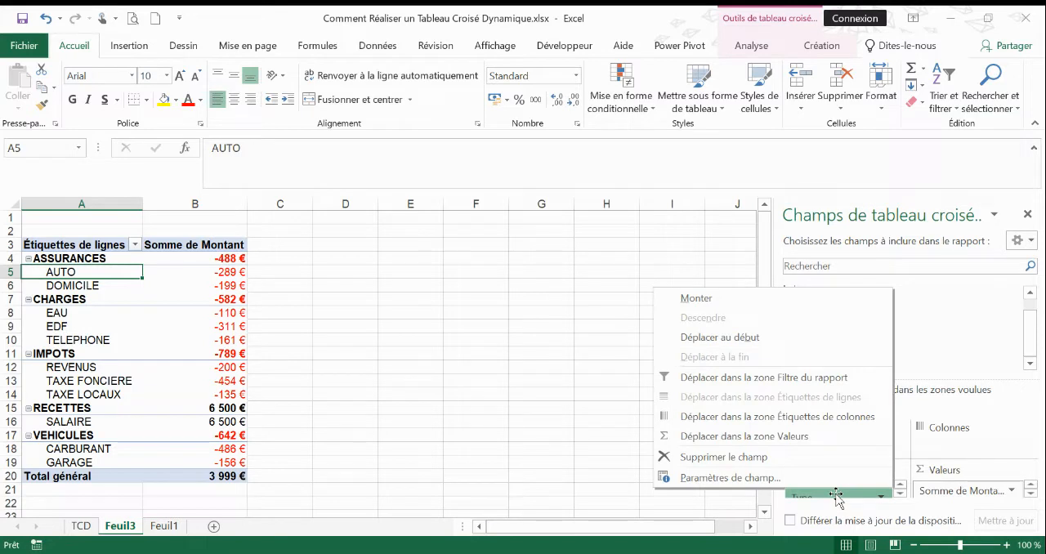
{"action": "left_click", "coordinate": [719, 338]}
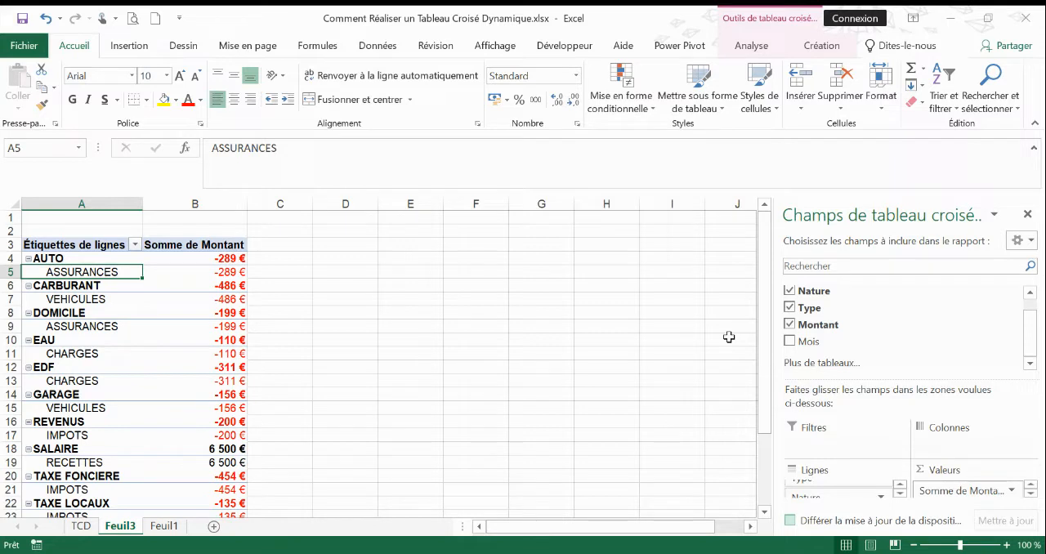
Take Nature out of the pivot table and put it back, and remove the Type field from the rows.
{"action": "left_click", "coordinate": [789, 291]}
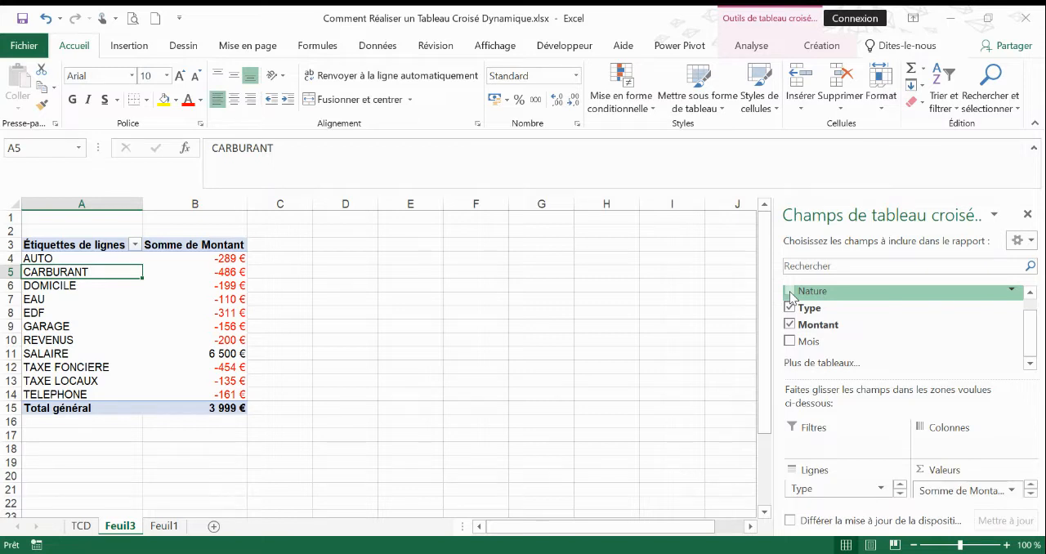
{"action": "left_click", "coordinate": [789, 293]}
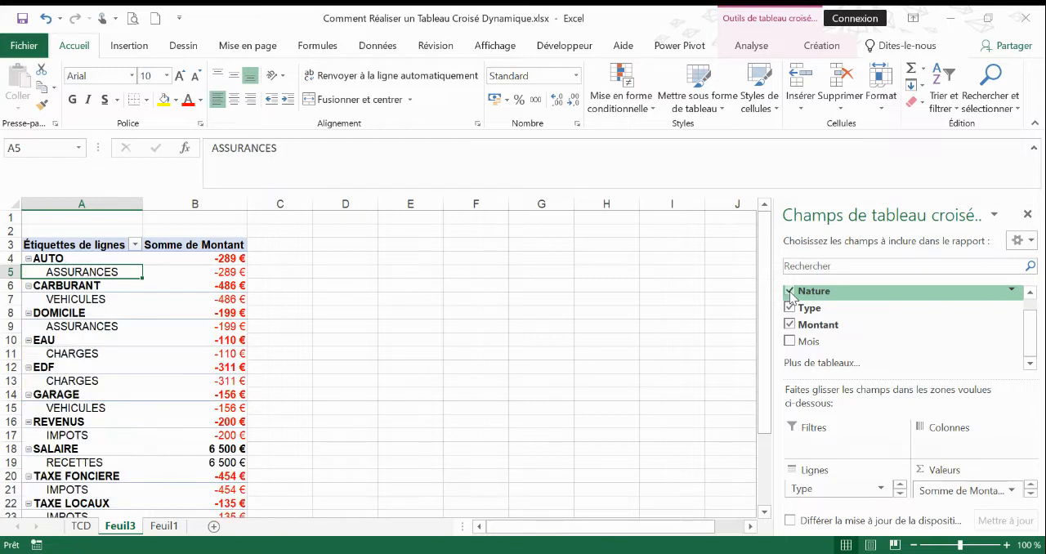
{"action": "left_click", "coordinate": [789, 309]}
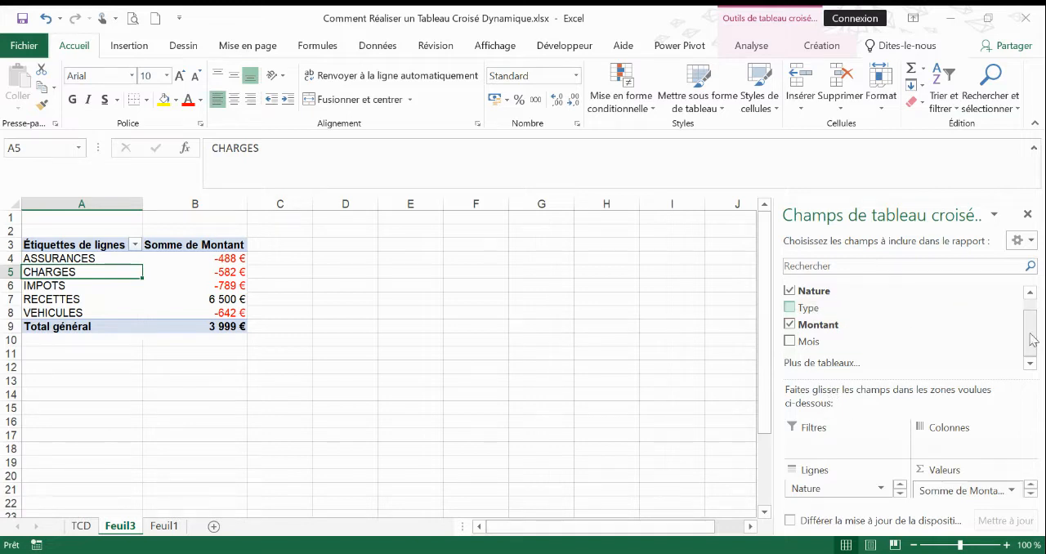
Add the Dates field to the pivot table's column labels and narrow column B.
{"action": "scroll", "coordinate": [1031, 340], "scroll_direction": "up", "scroll_amount": 1}
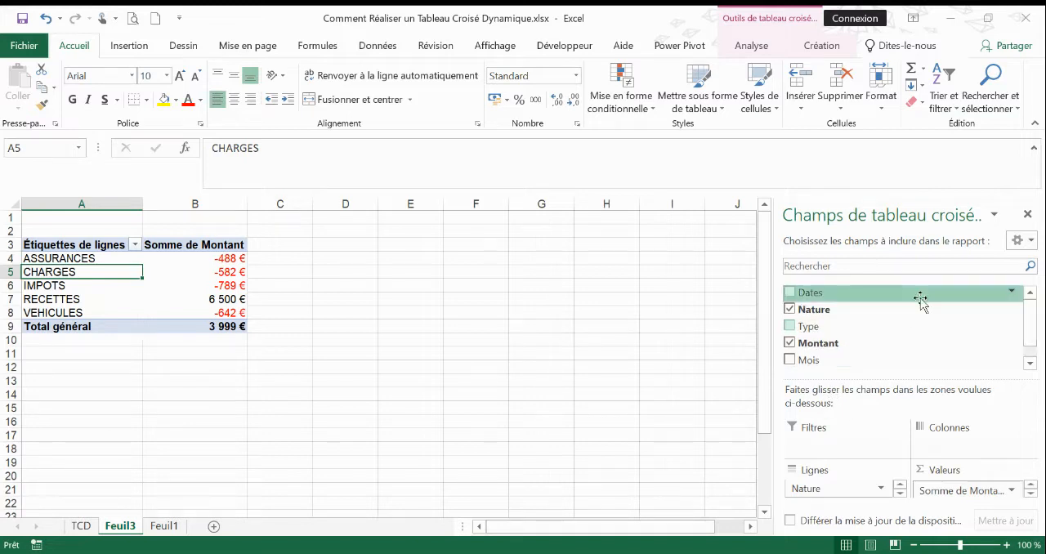
{"action": "right_click", "coordinate": [810, 295]}
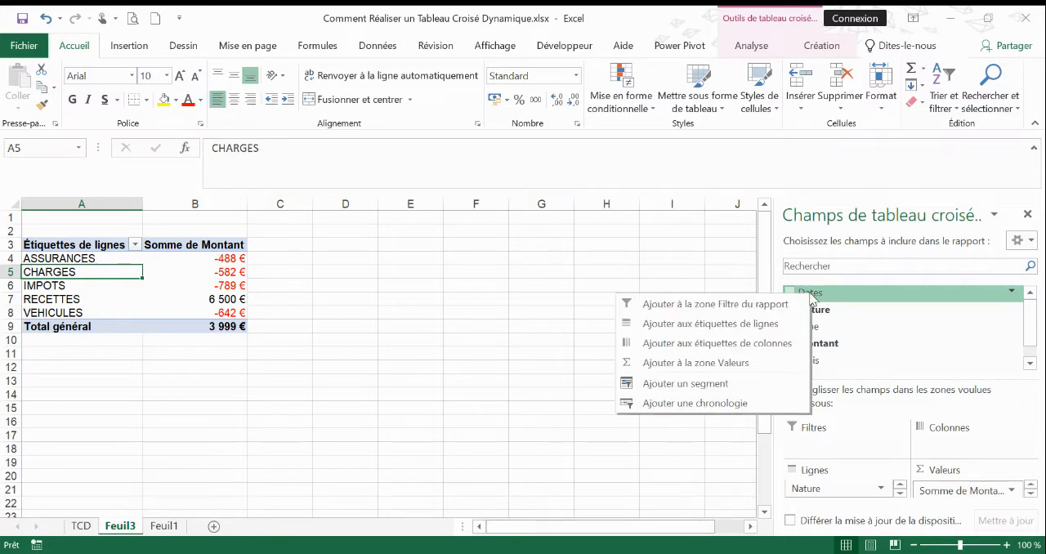
{"action": "left_click", "coordinate": [775, 347]}
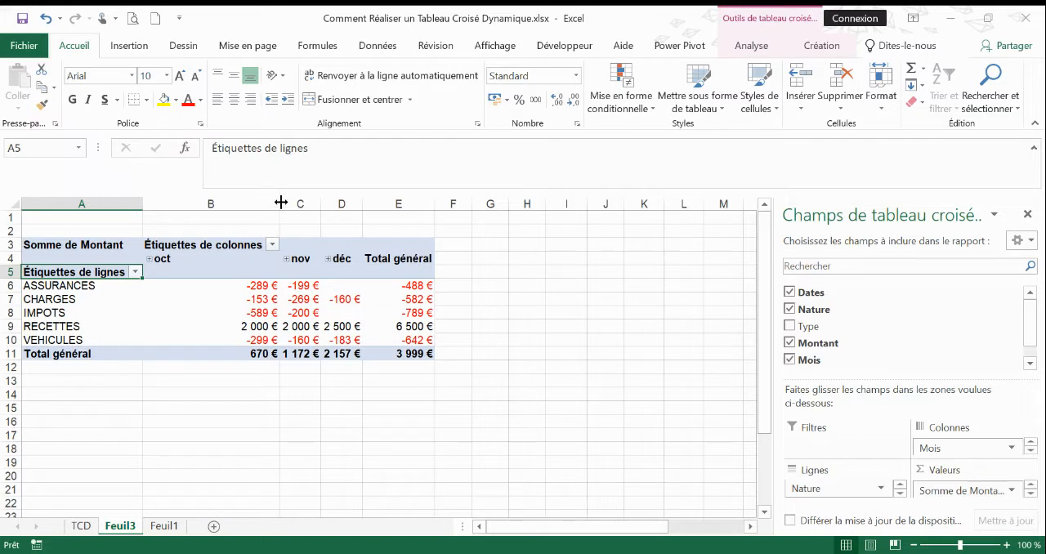
{"action": "left_click_drag", "start_coordinate": [280, 203], "coordinate": [213, 204]}
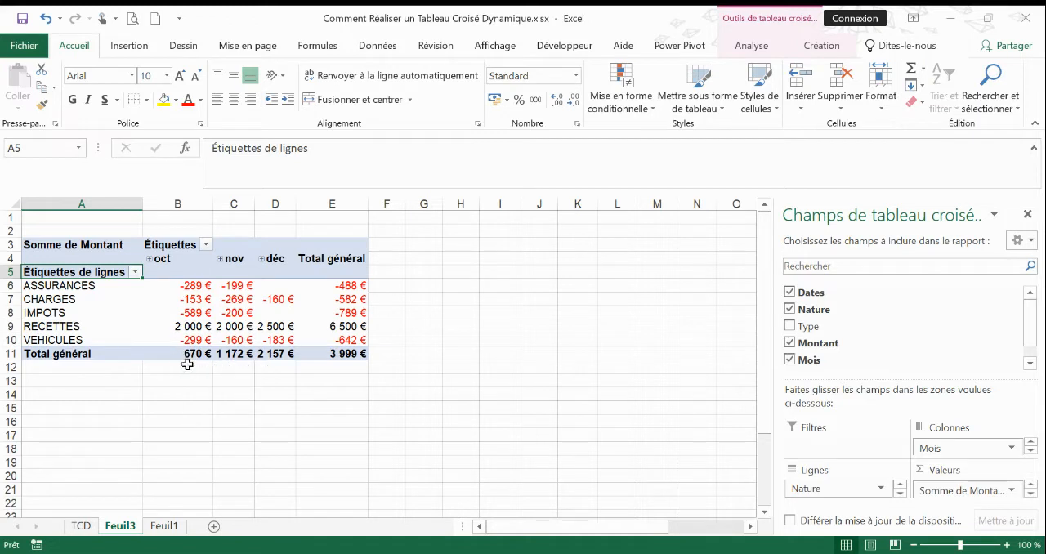
Check the October, November and December totals and add the Type field to the row labels beneath Nature.
{"action": "mouse_move", "coordinate": [185, 353]}
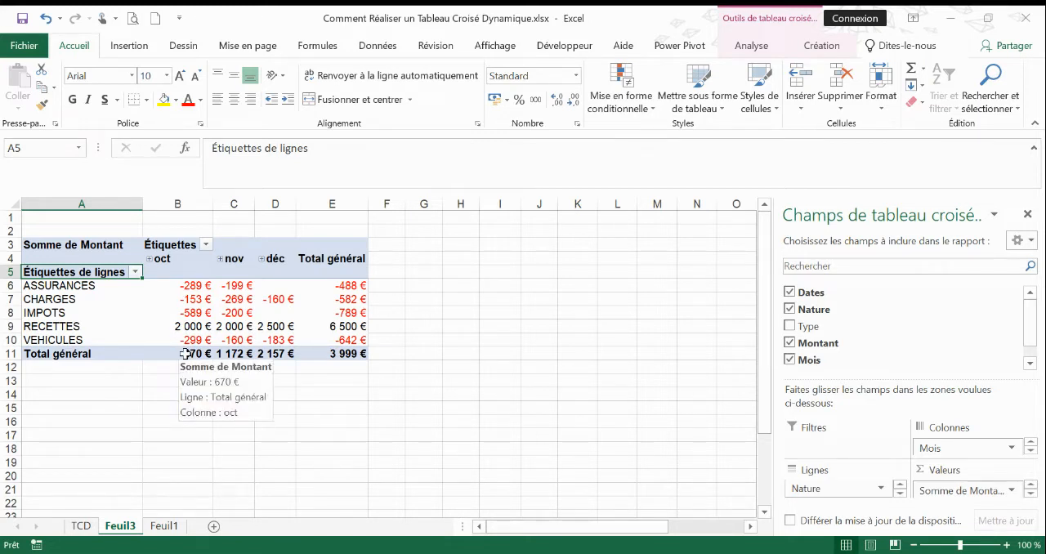
{"action": "left_click", "coordinate": [191, 354]}
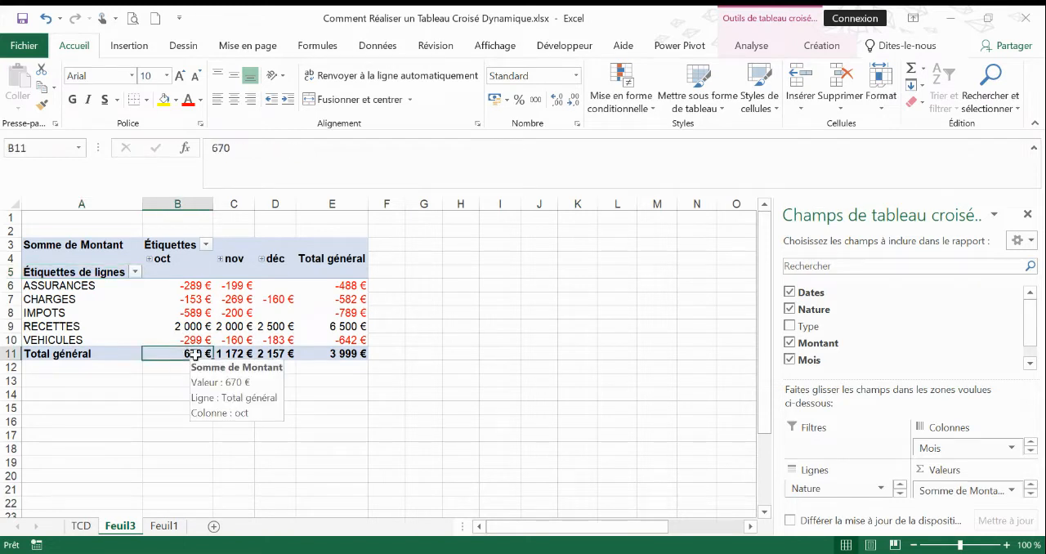
{"action": "left_click", "coordinate": [229, 351]}
{"action": "left_click", "coordinate": [263, 353]}
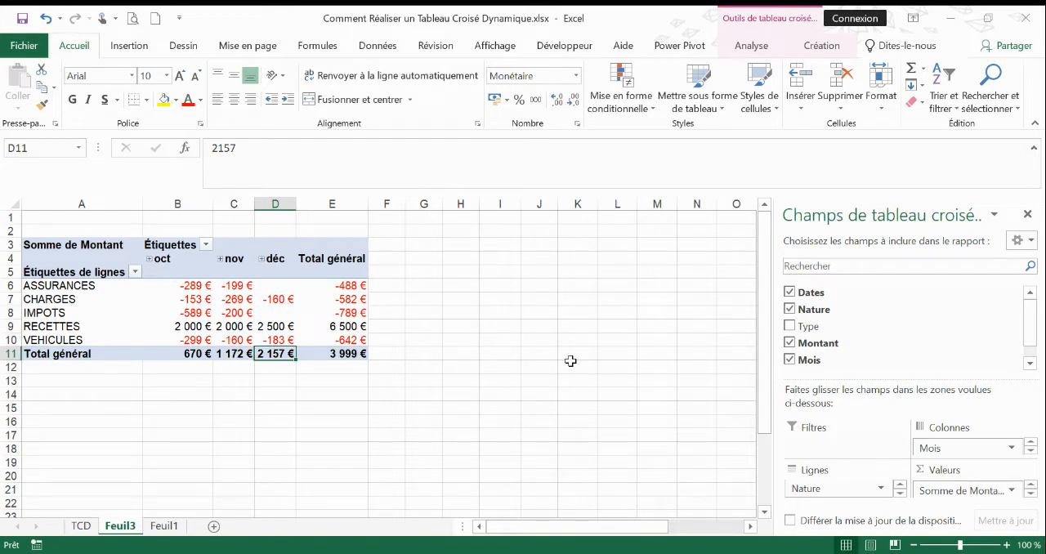
{"action": "right_click", "coordinate": [811, 331]}
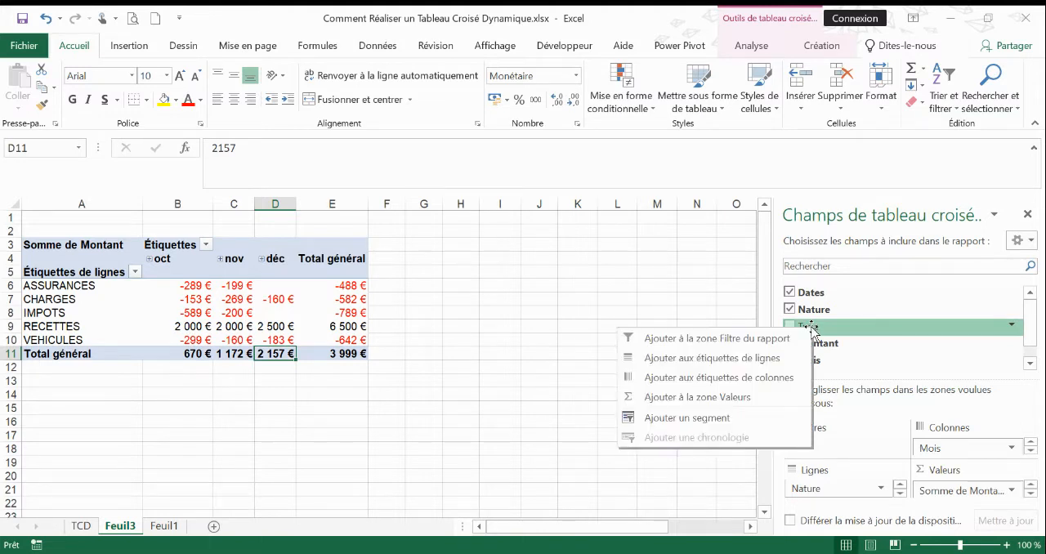
{"action": "left_click", "coordinate": [745, 358]}
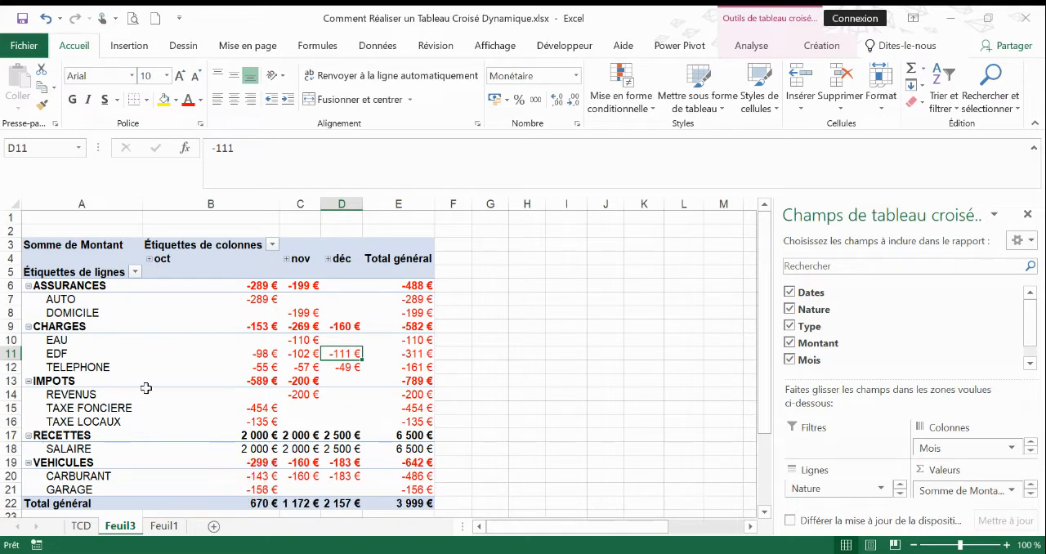
Collapse the ASSURANCES, CHARGES, IMPOTS, RECETTES and VEHICULES groups in the pivot table, checking the CHARGES details once more.
{"action": "left_click", "coordinate": [29, 286]}
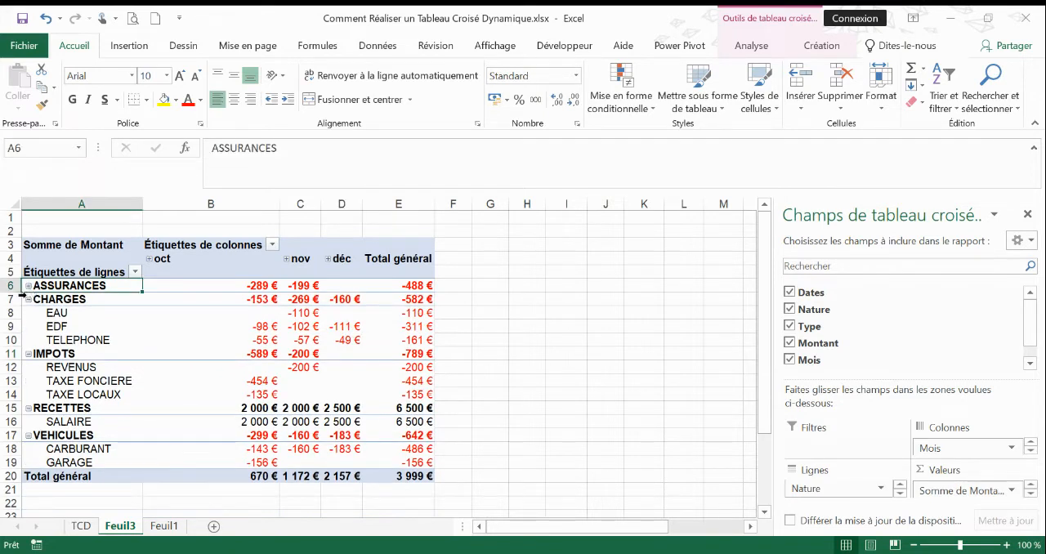
{"action": "left_click", "coordinate": [28, 299]}
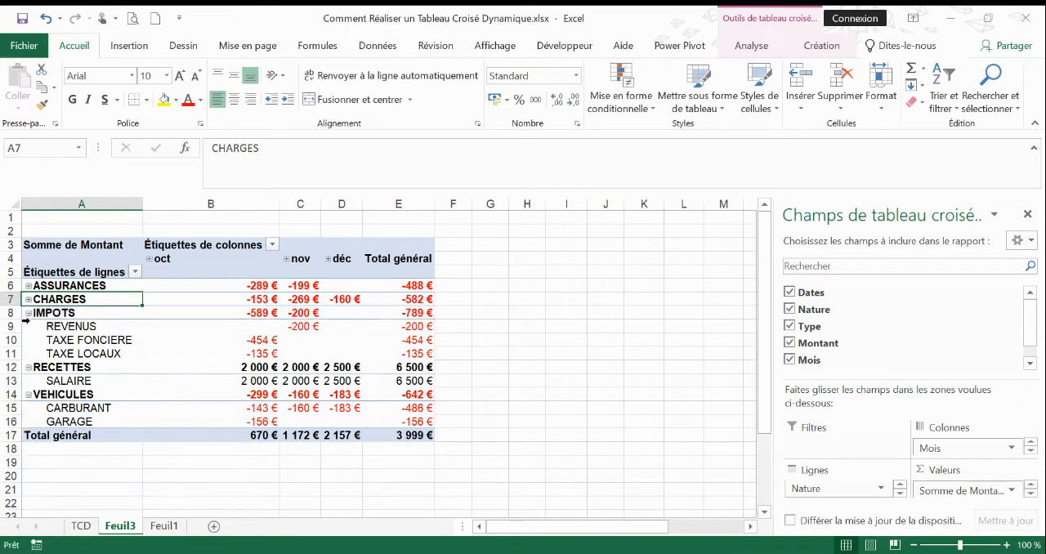
{"action": "left_click", "coordinate": [29, 314]}
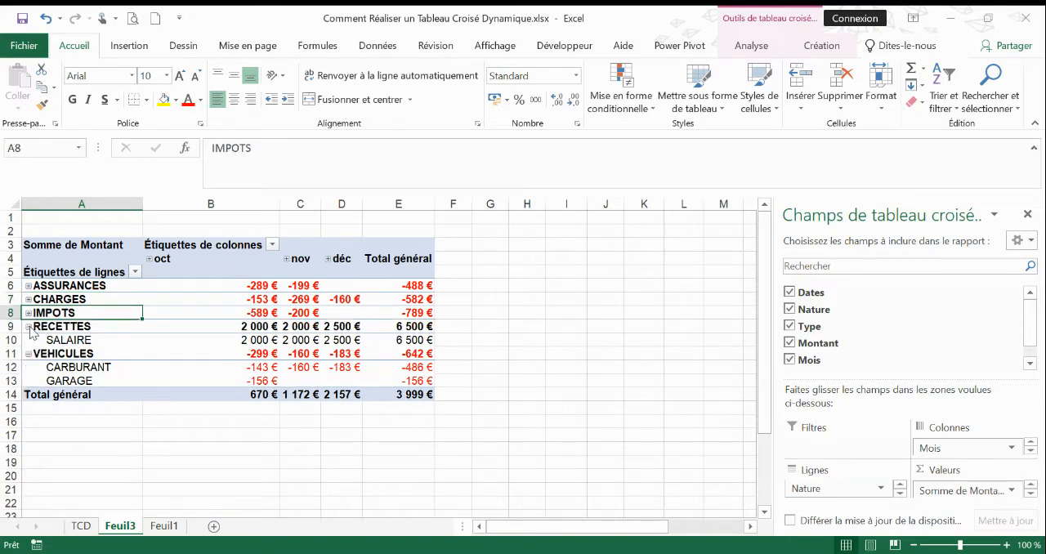
{"action": "left_click", "coordinate": [28, 326]}
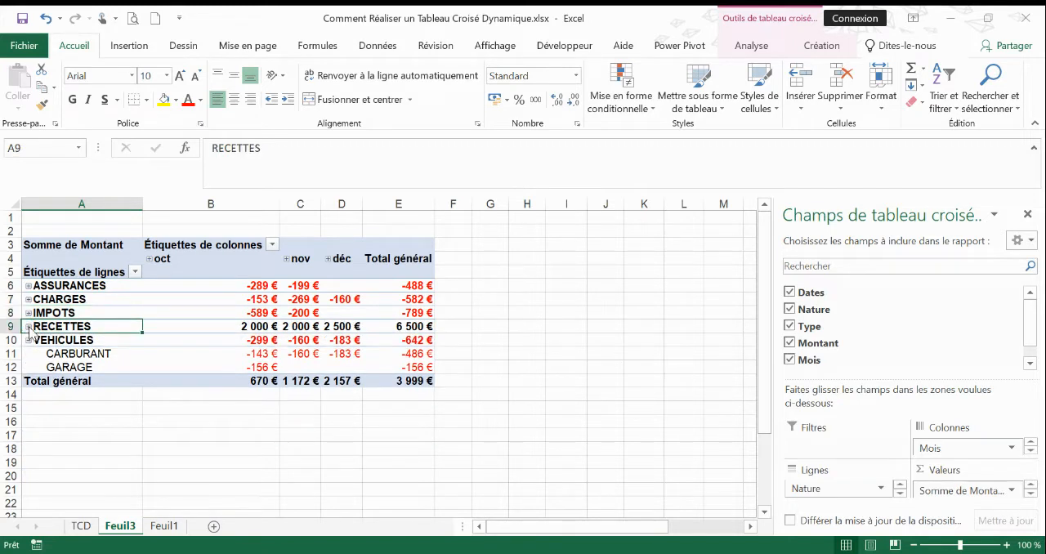
{"action": "left_click", "coordinate": [28, 340]}
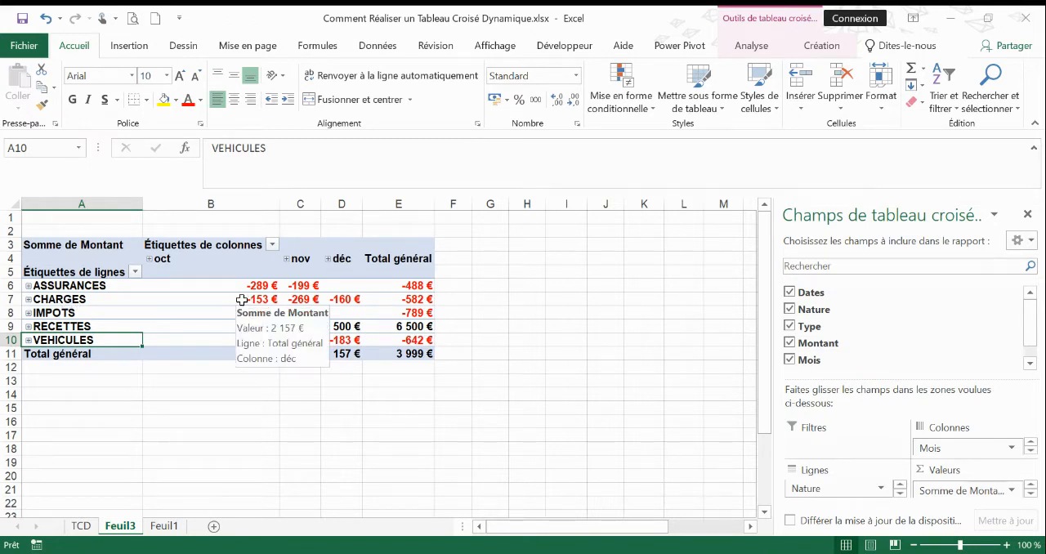
{"action": "left_click", "coordinate": [27, 299]}
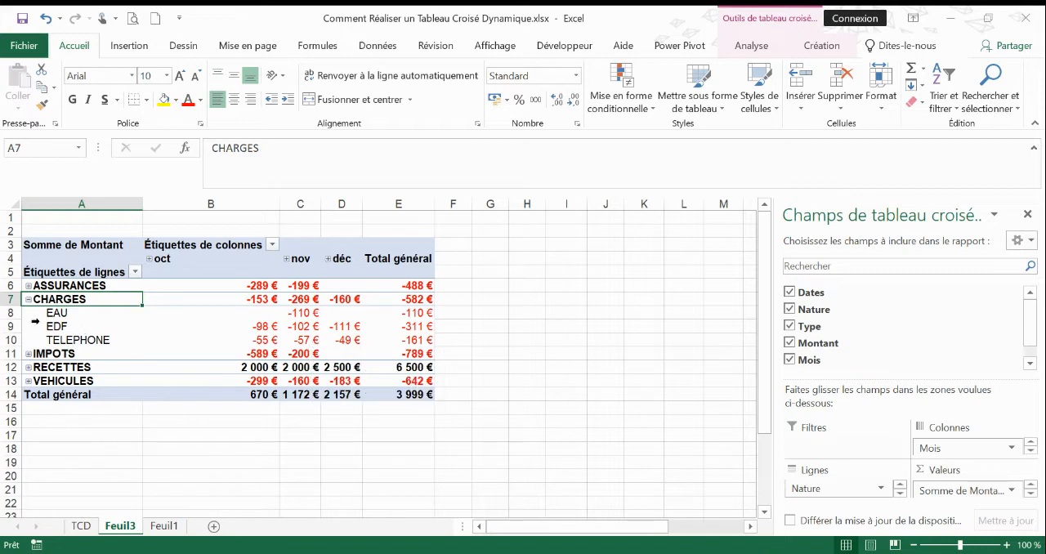
{"action": "left_click", "coordinate": [27, 300]}
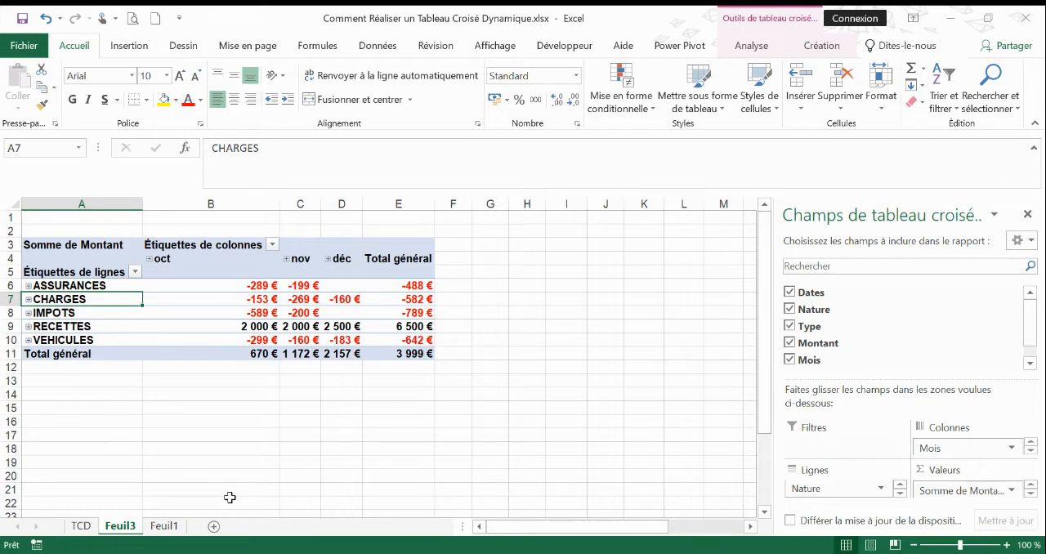
Insert a blank row above the 08/12/2021 entry in the source data on Feuil1.
{"action": "left_click", "coordinate": [170, 532]}
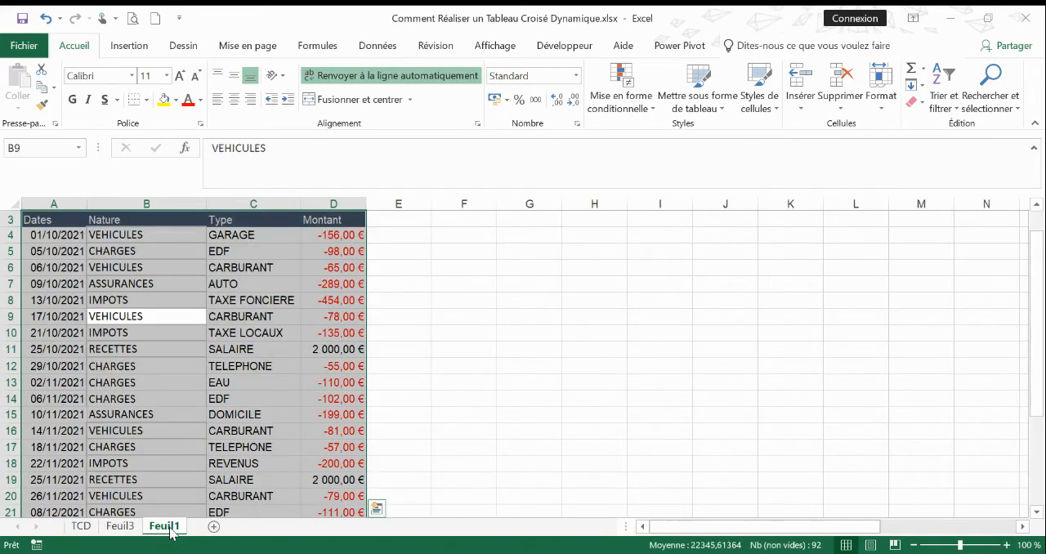
{"action": "left_click", "coordinate": [451, 415]}
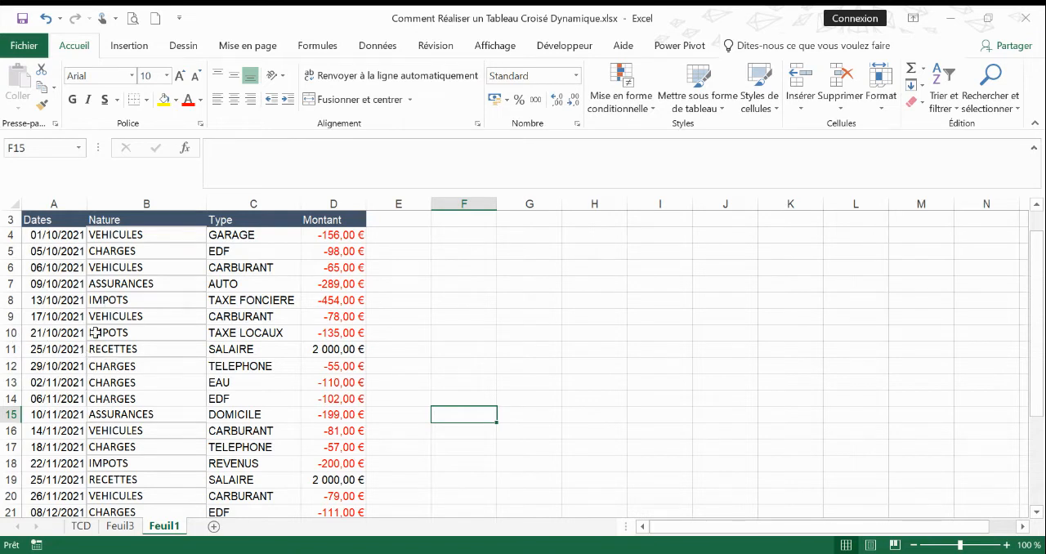
{"action": "left_click", "coordinate": [433, 351]}
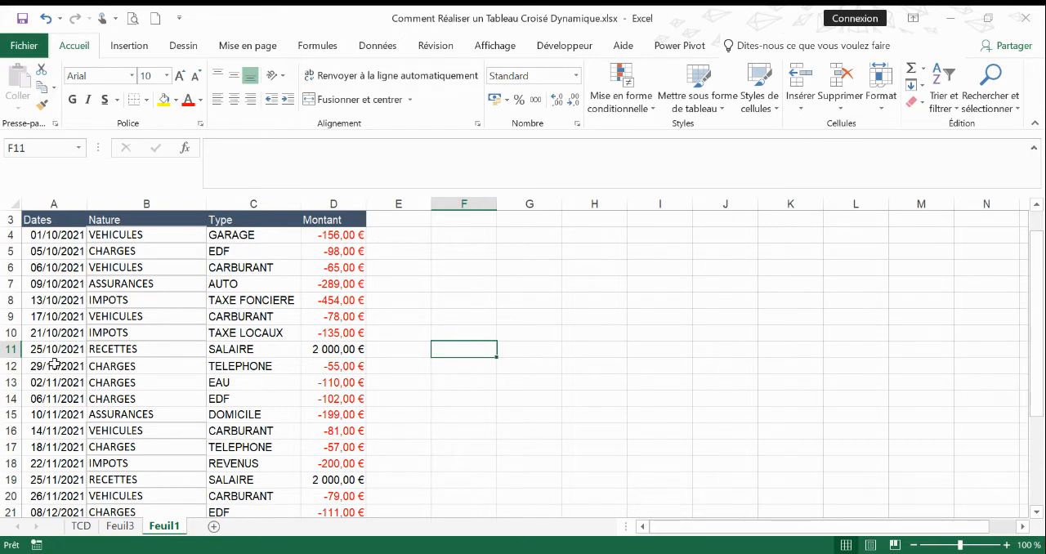
{"action": "scroll", "coordinate": [123, 352], "scroll_direction": "down", "scroll_amount": 3}
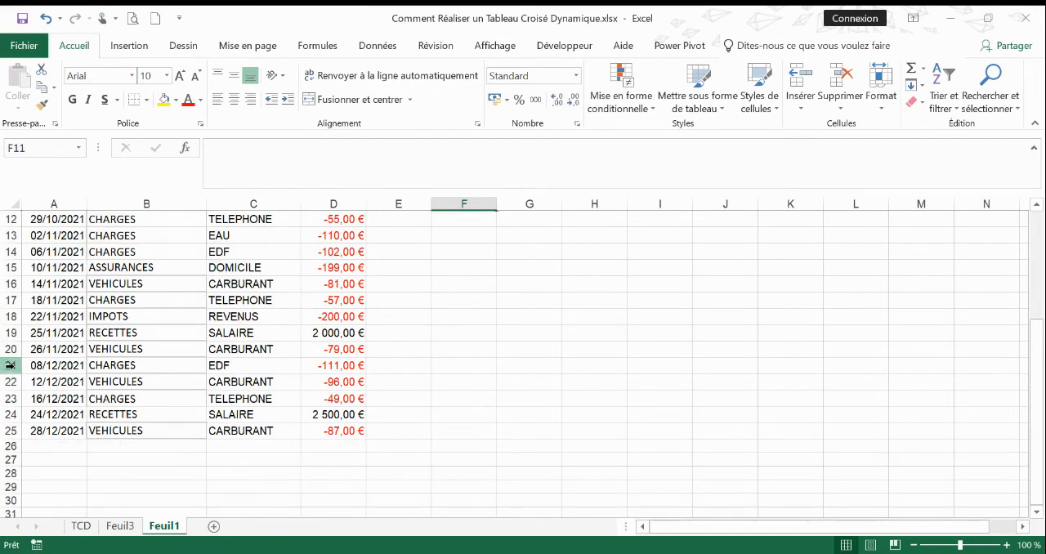
{"action": "left_click", "coordinate": [10, 365]}
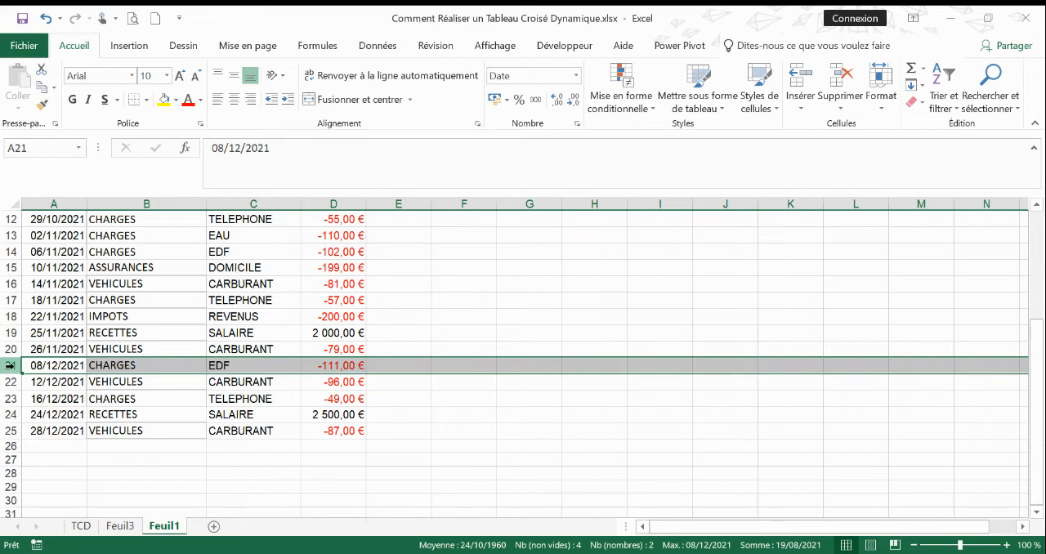
{"action": "right_click", "coordinate": [11, 367]}
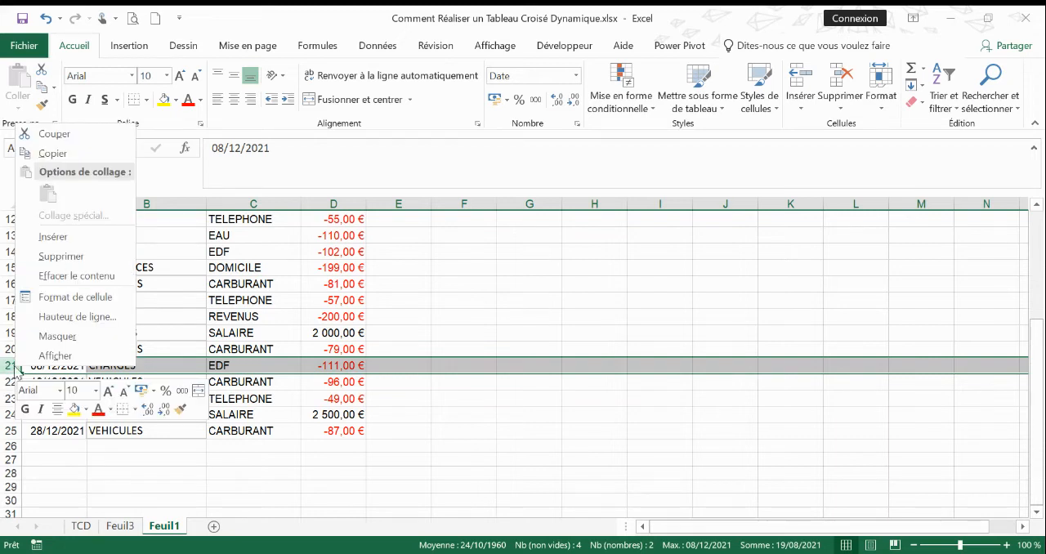
{"action": "left_click", "coordinate": [67, 237]}
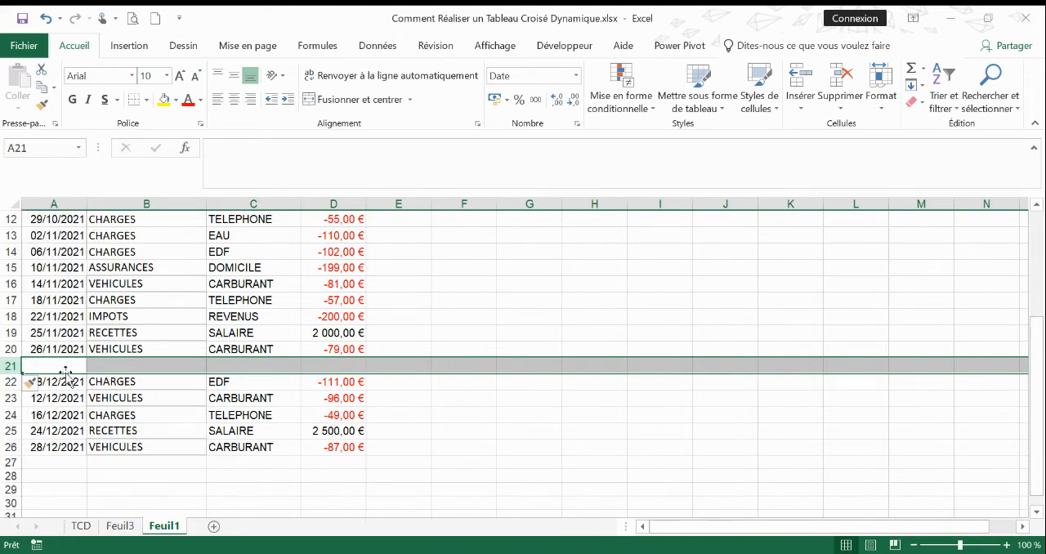
Fill the new row 21 with the date 24/10/2021, Nature VEHICULES and Type CARBURANT.
{"action": "left_click", "coordinate": [64, 368]}
{"action": "type", "text": "2"}
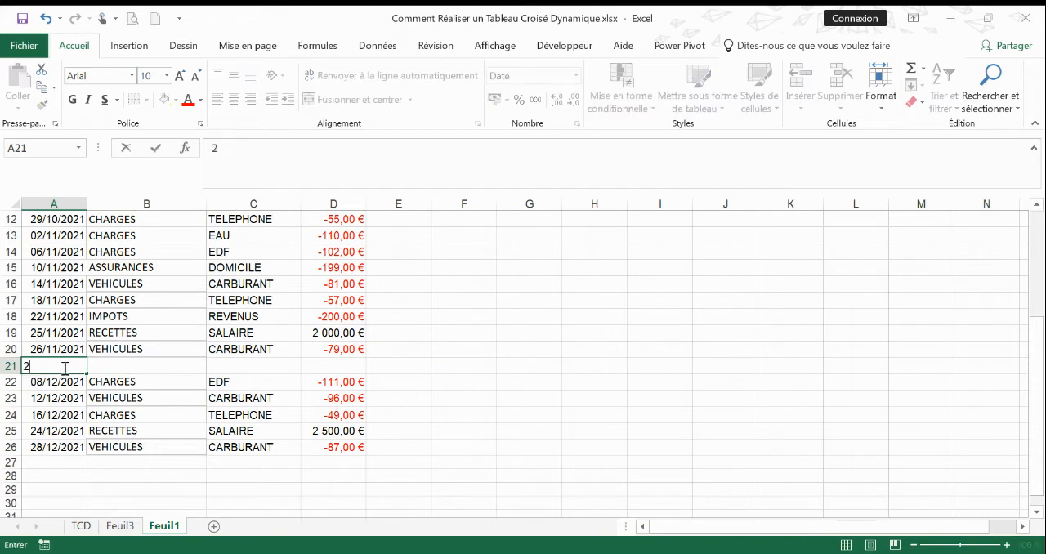
{"action": "type", "text": "4/10/"}
{"action": "type", "text": "2021"}
{"action": "left_click", "coordinate": [153, 352]}
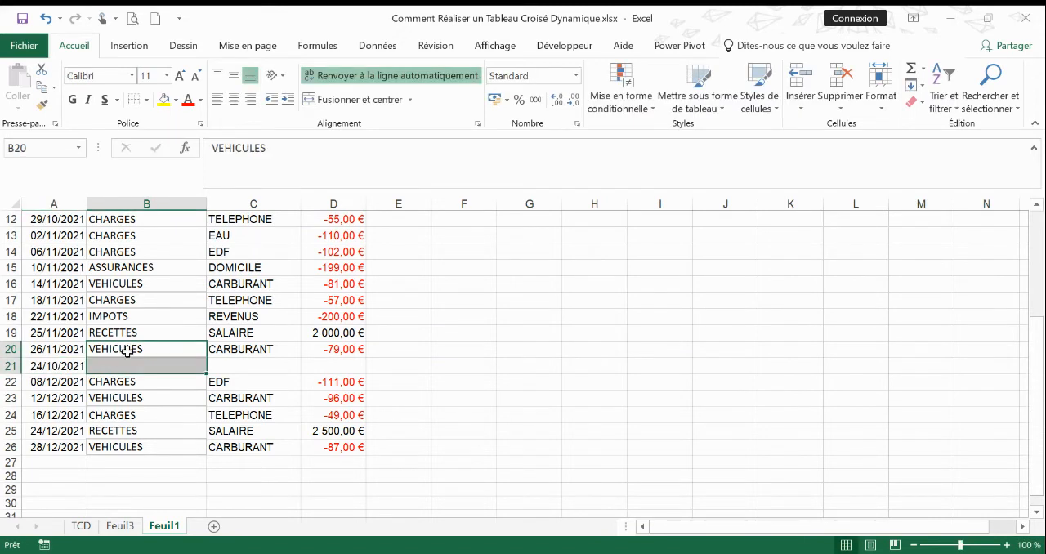
{"action": "left_click", "coordinate": [184, 363]}
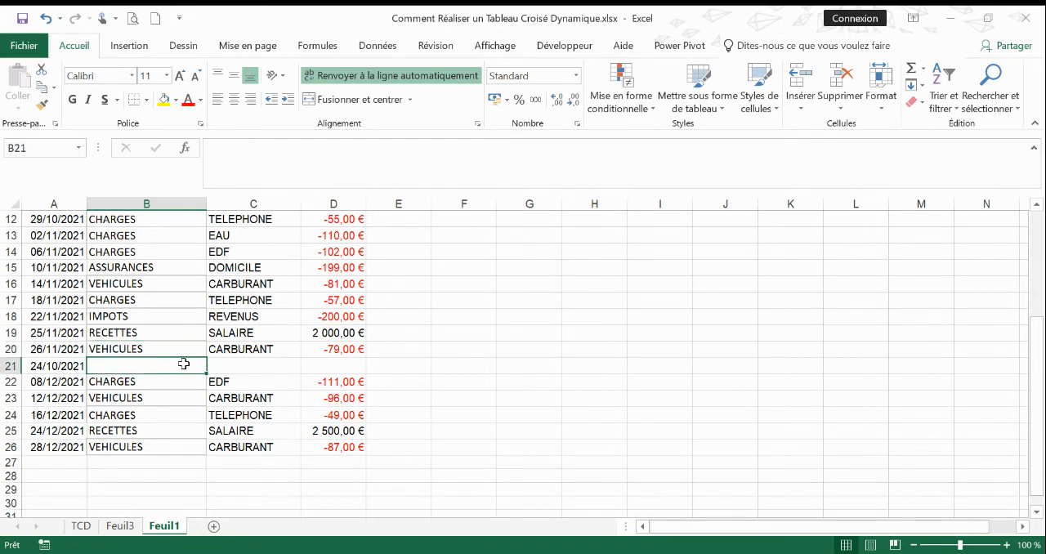
{"action": "type", "text": "VE"}
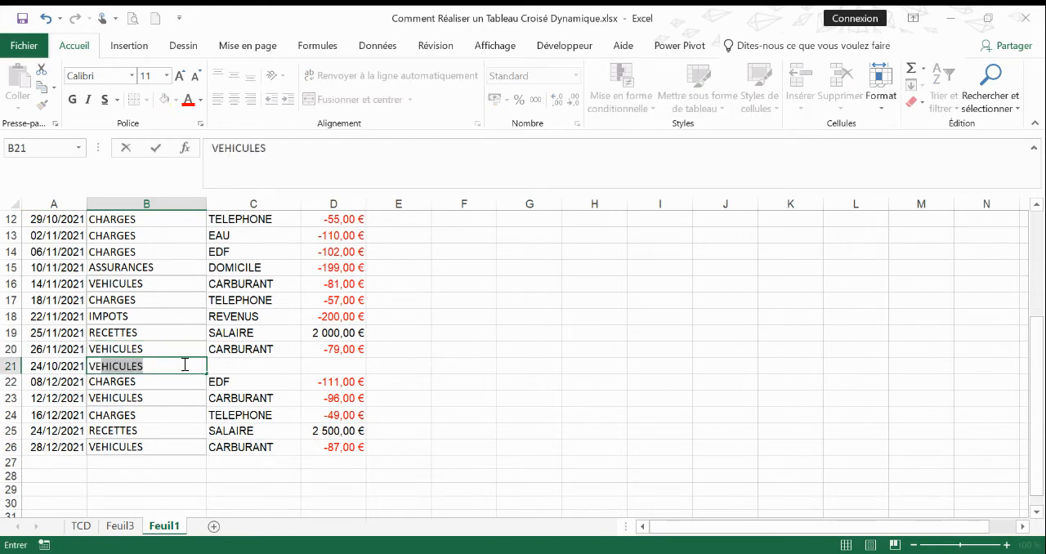
{"action": "key", "text": "Tab"}
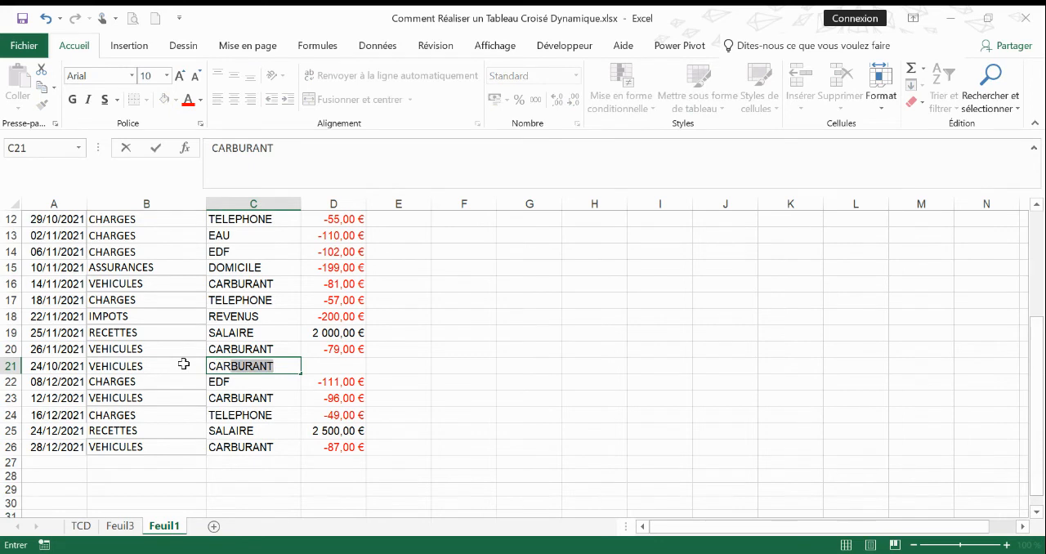
{"action": "key", "text": "Tab"}
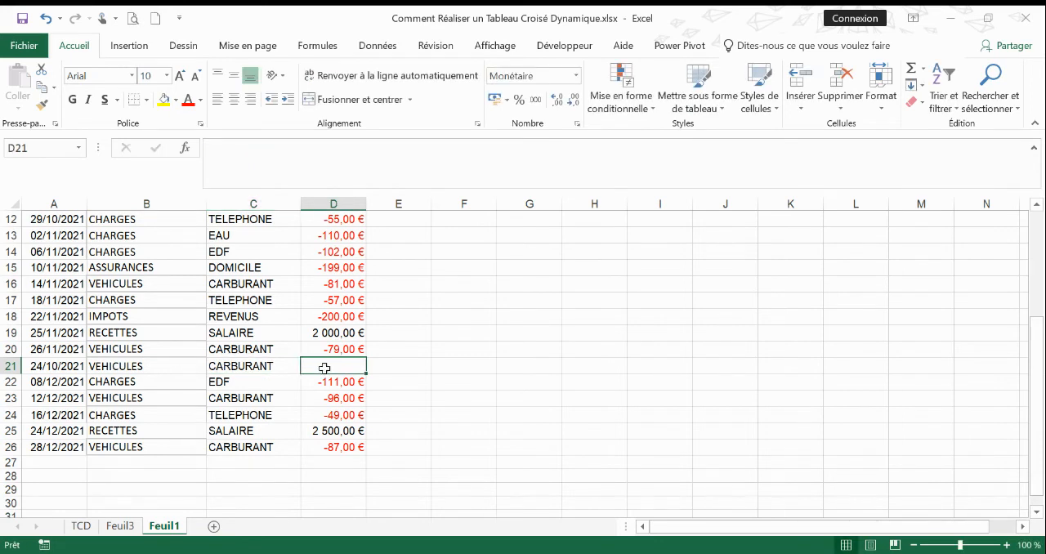
Copy the Montant from the row above into D21 and change it to -71.
{"action": "left_click", "coordinate": [356, 351]}
{"action": "left_click_drag", "start_coordinate": [364, 357], "coordinate": [365, 372]}
{"action": "left_click", "coordinate": [350, 365]}
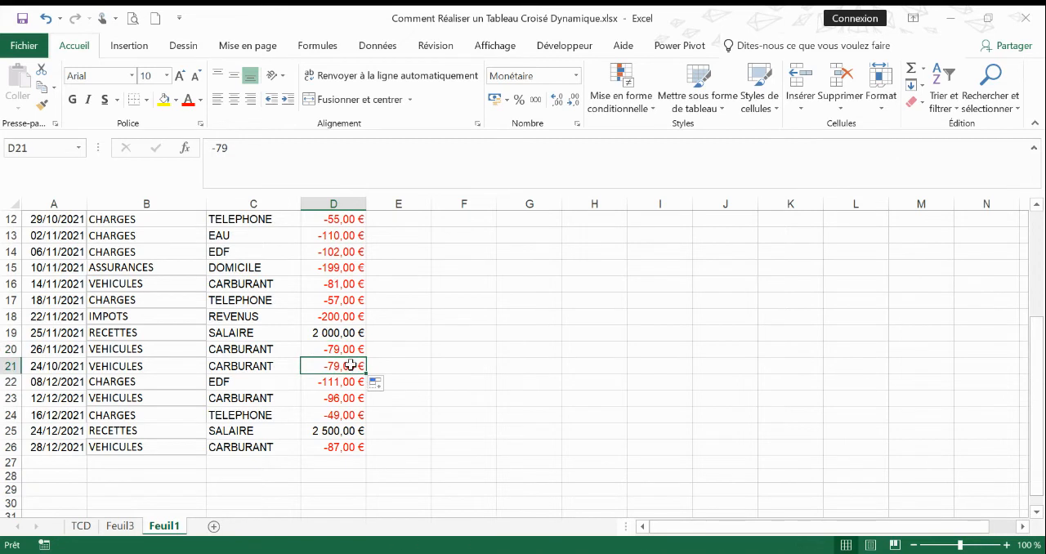
{"action": "left_click", "coordinate": [232, 147]}
{"action": "key", "text": "BackSpace"}
{"action": "type", "text": "1"}
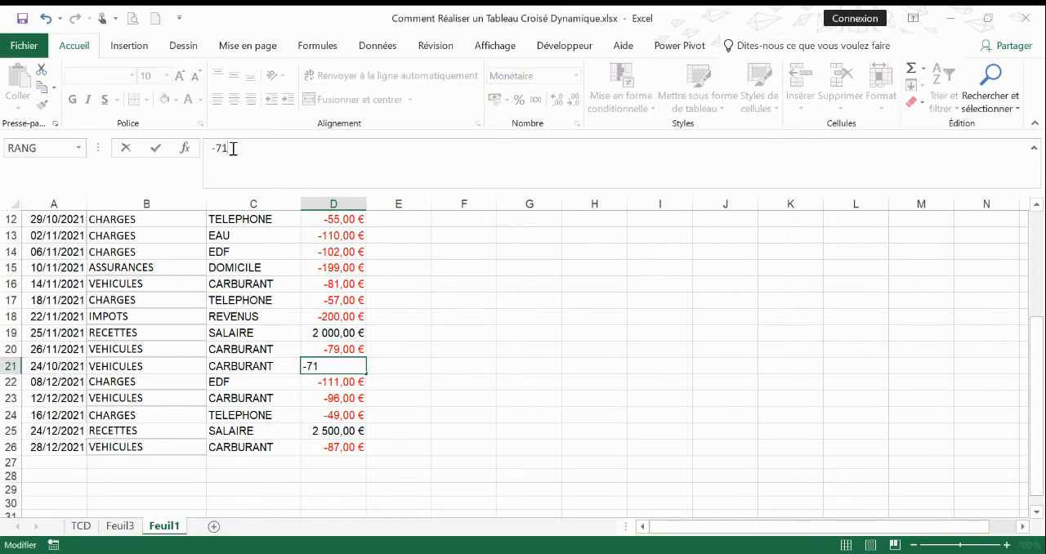
{"action": "key", "text": "Return"}
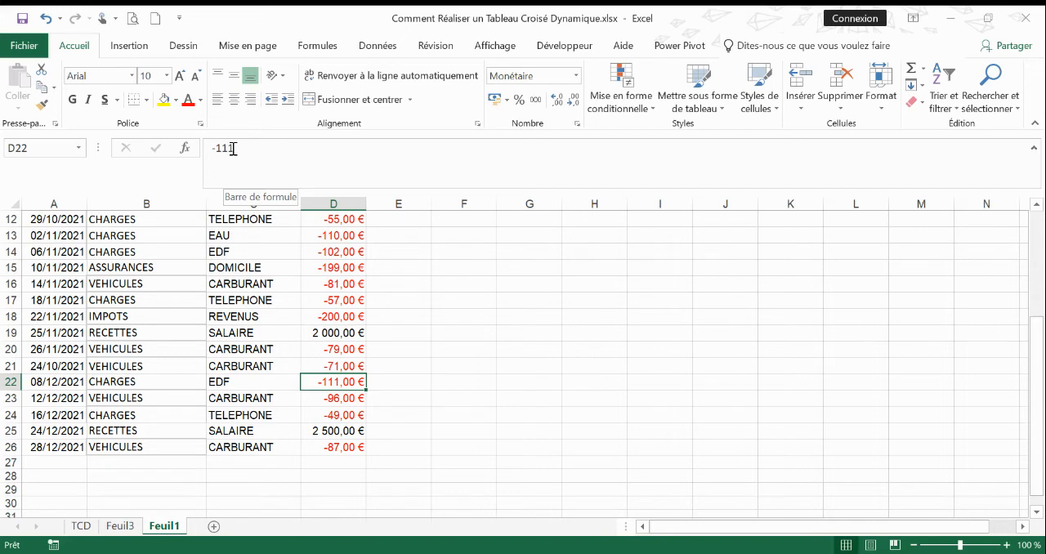
Return to the pivot table on Feuil3 and expand the VEHICULES group to check its CARBURANT amounts.
{"action": "scroll", "coordinate": [218, 373], "scroll_direction": "up", "scroll_amount": 2}
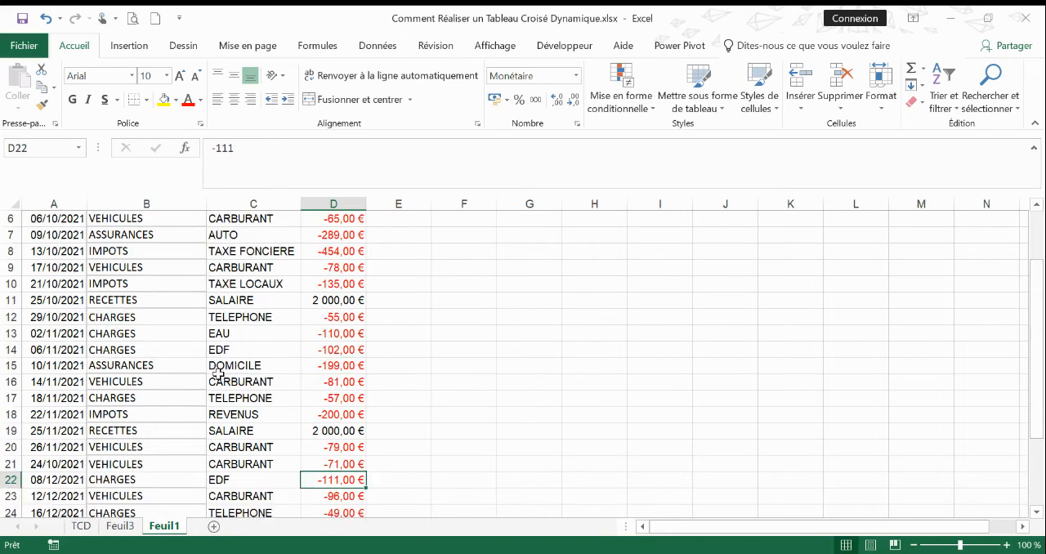
{"action": "scroll", "coordinate": [98, 278], "scroll_direction": "up", "scroll_amount": 2}
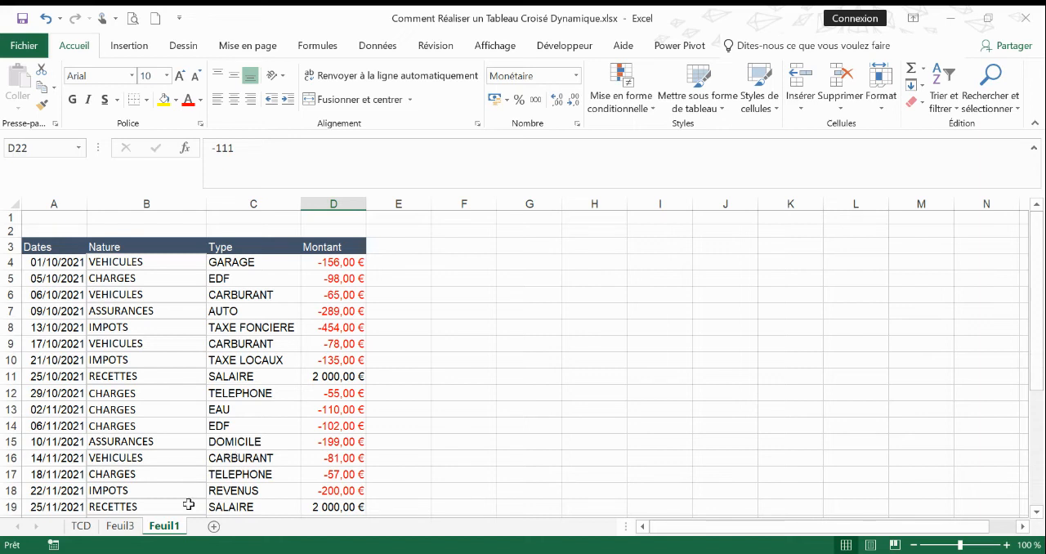
{"action": "left_click", "coordinate": [120, 526]}
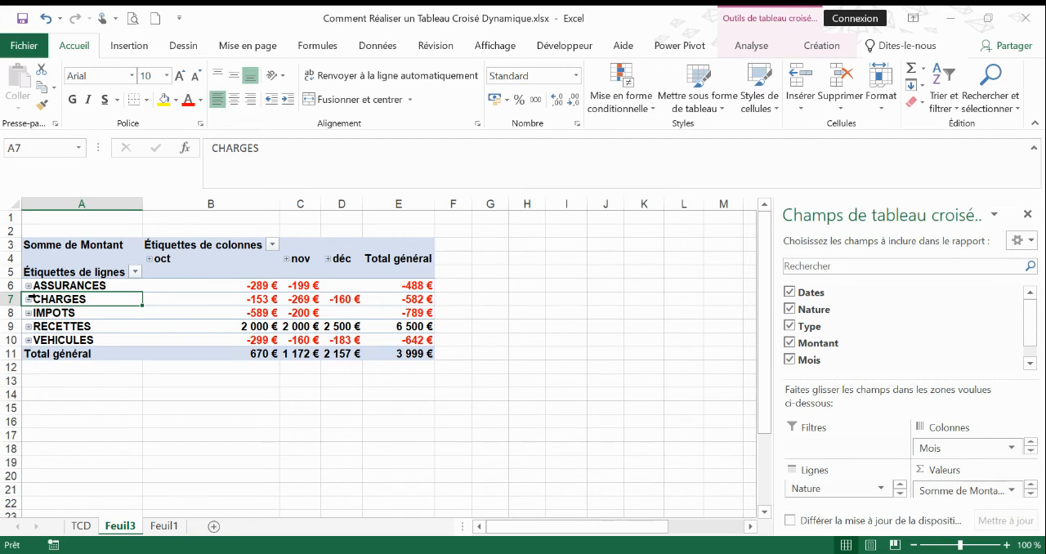
{"action": "left_click", "coordinate": [29, 340]}
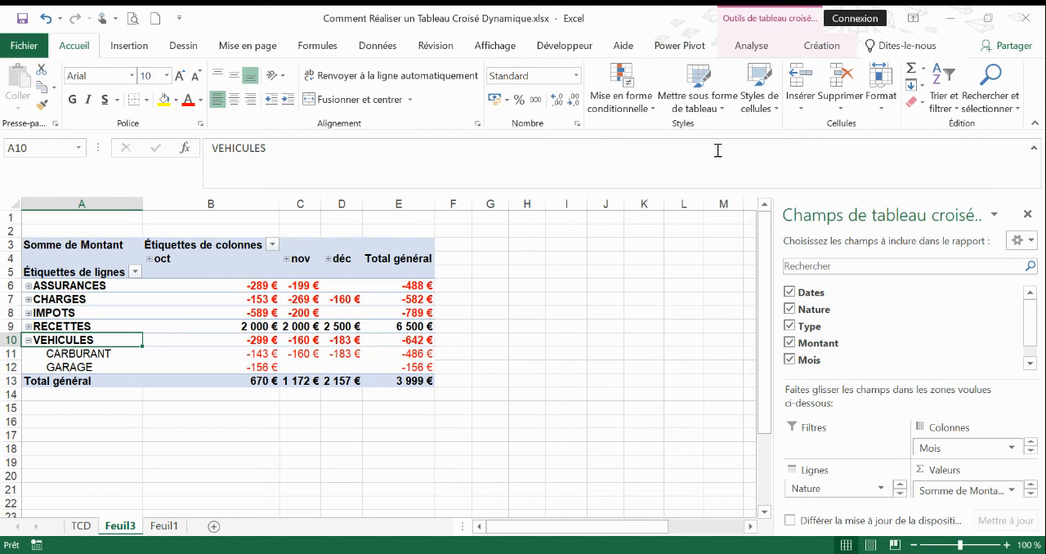
Refresh all data sources so the pivot table includes the new source row, and collapse the VEHICULES group.
{"action": "left_click", "coordinate": [752, 47]}
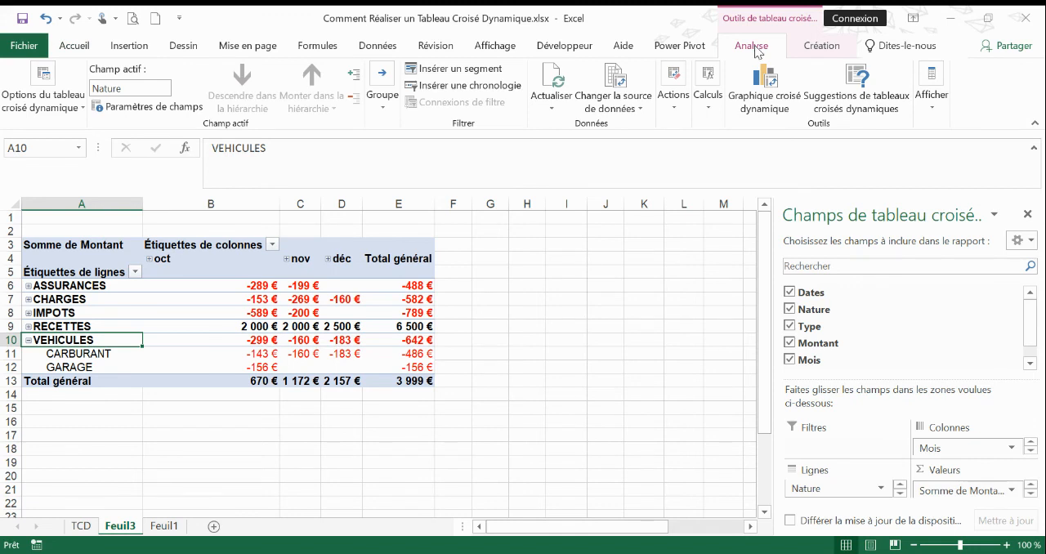
{"action": "left_click", "coordinate": [552, 112]}
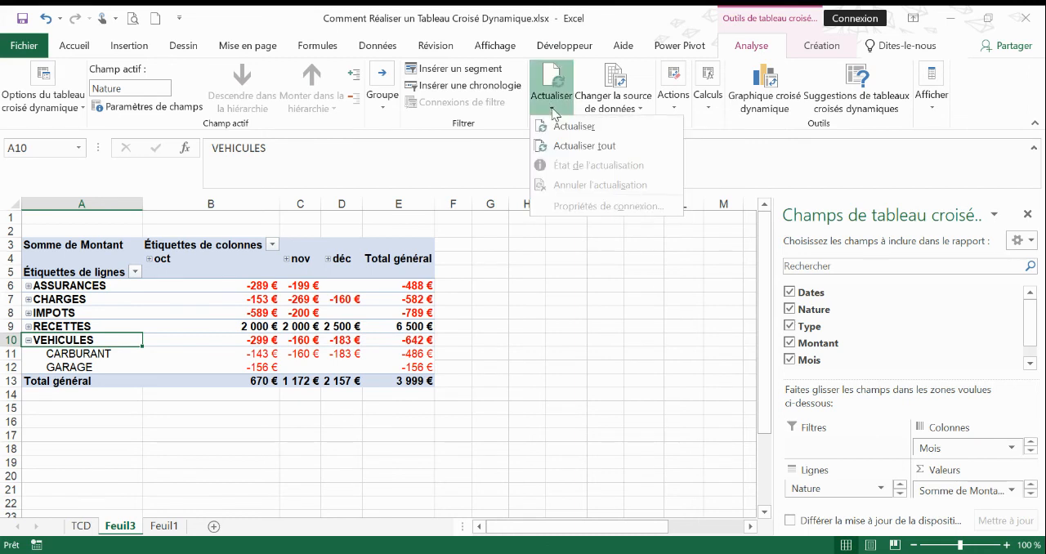
{"action": "left_click", "coordinate": [577, 147]}
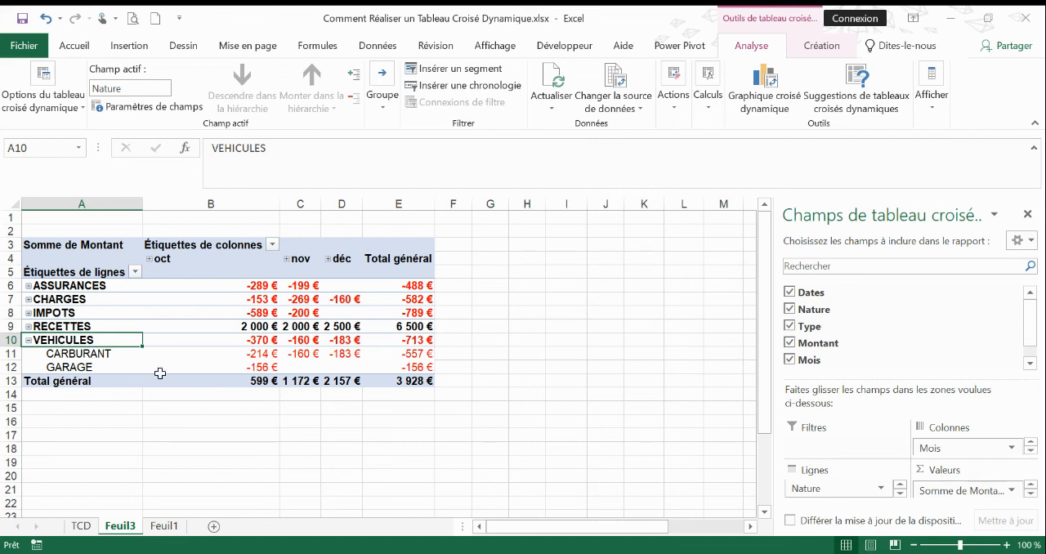
{"action": "left_click", "coordinate": [28, 340]}
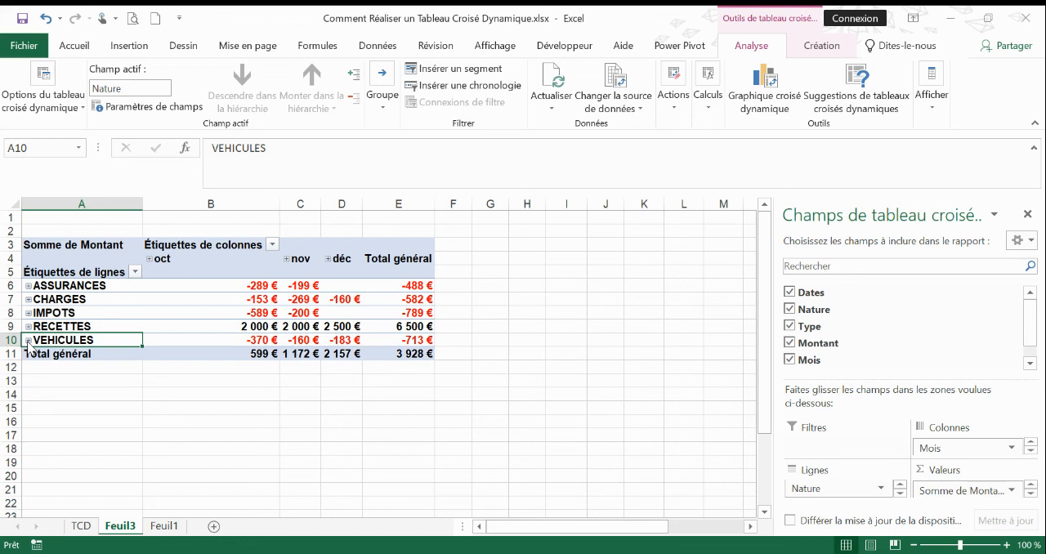